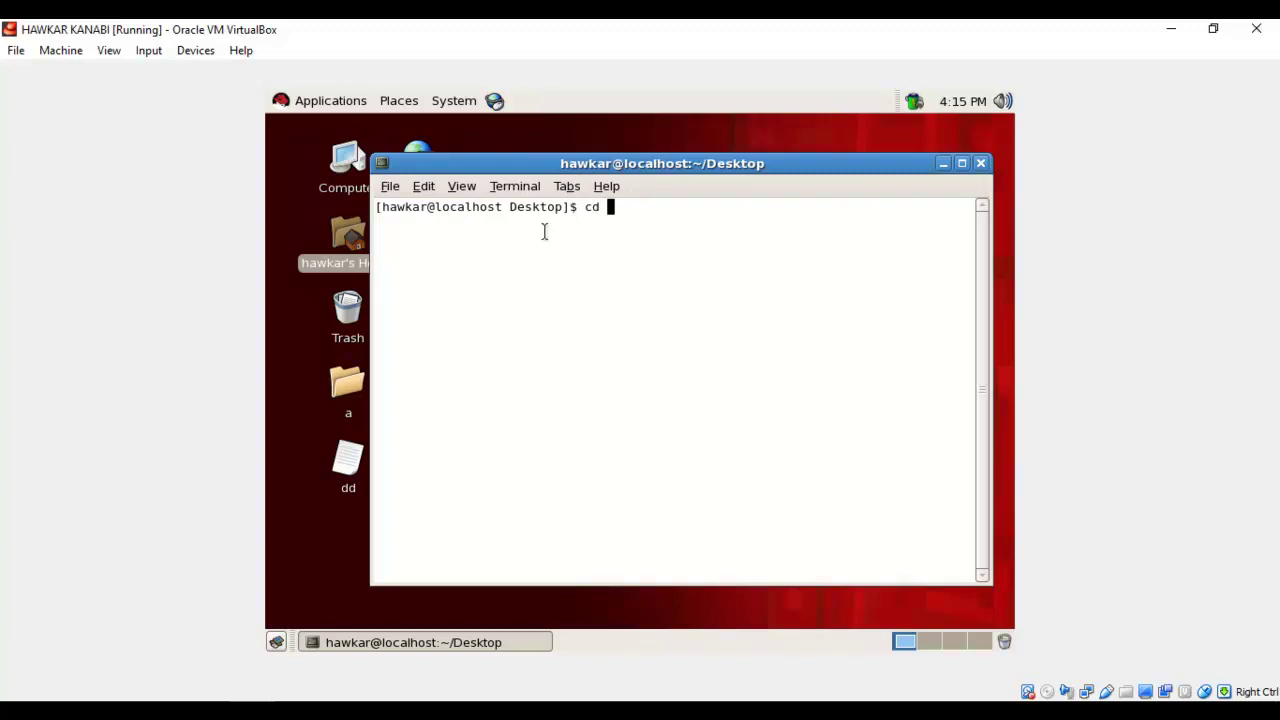
Clear the partly entered cd command in the terminal and print the current working directory with pwd
mouse_move(627, 166)
left_mouse_down()
mouse_move(670, 165)
mouse_move(649, 172)
left_mouse_up()
key("BackSpace")
key("BackSpace")
key("BackSpace")
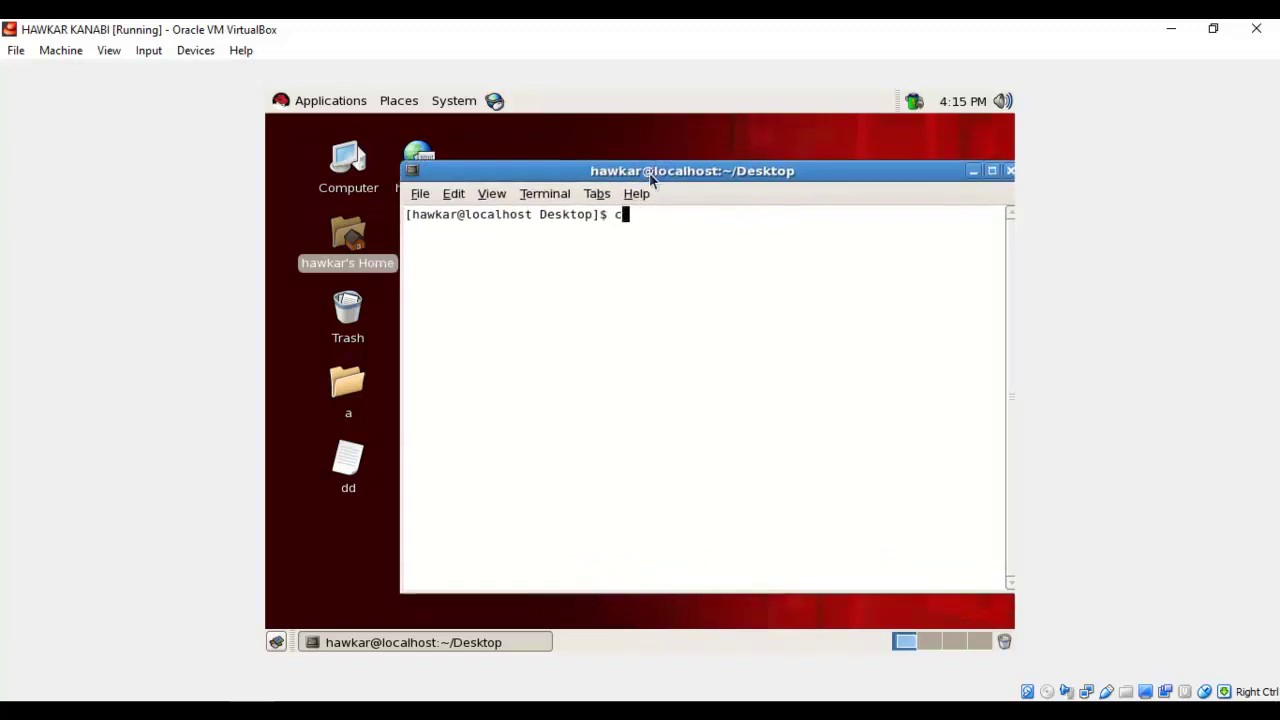
type("pwd")
key("Return")
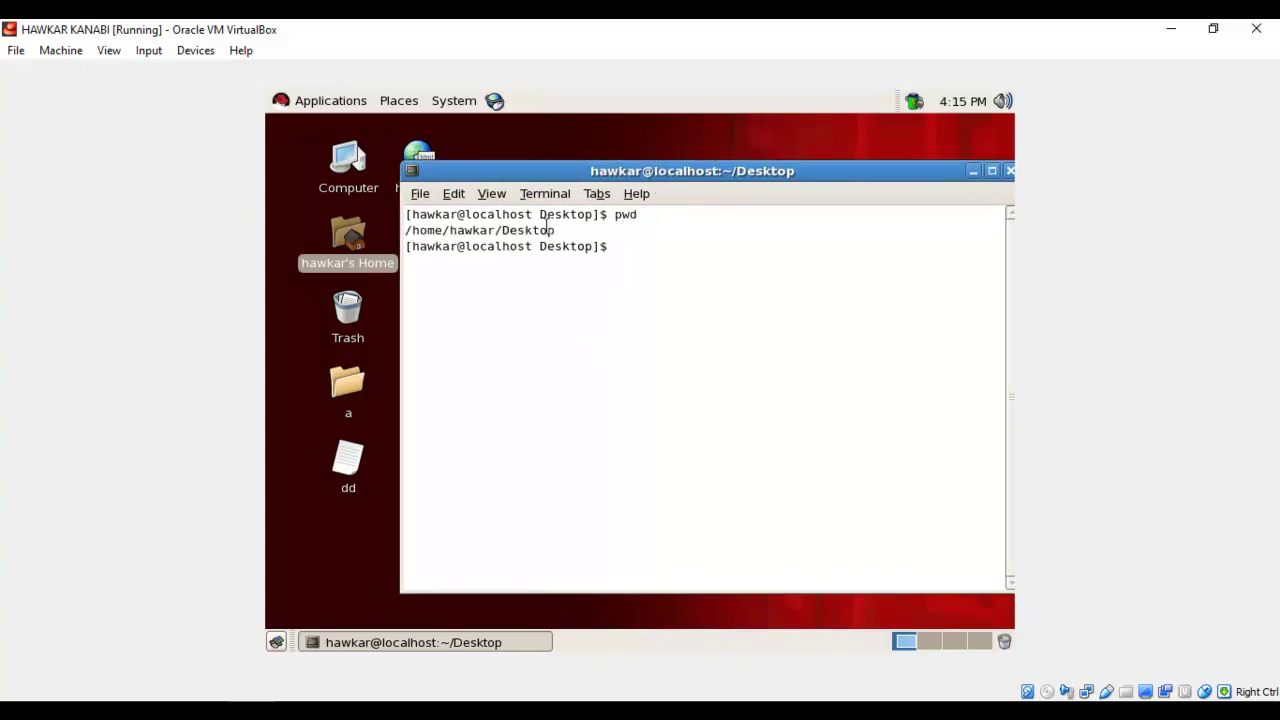
mouse_move(551, 229)
left_mouse_down()
mouse_move(500, 230)
mouse_move(547, 235)
left_mouse_up()
left_click(641, 254)
Change into the folder a with cd and print the working directory path
type("cd a")
key("Return")
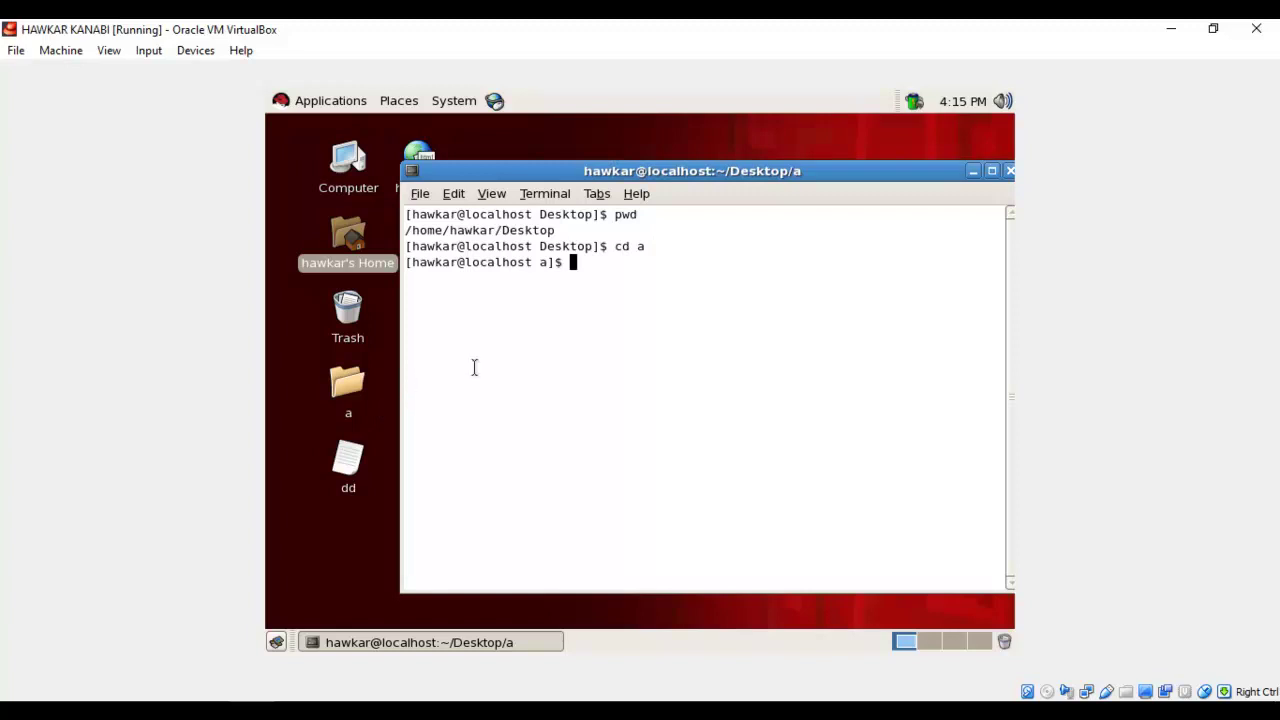
type("pwd")
key("Return")
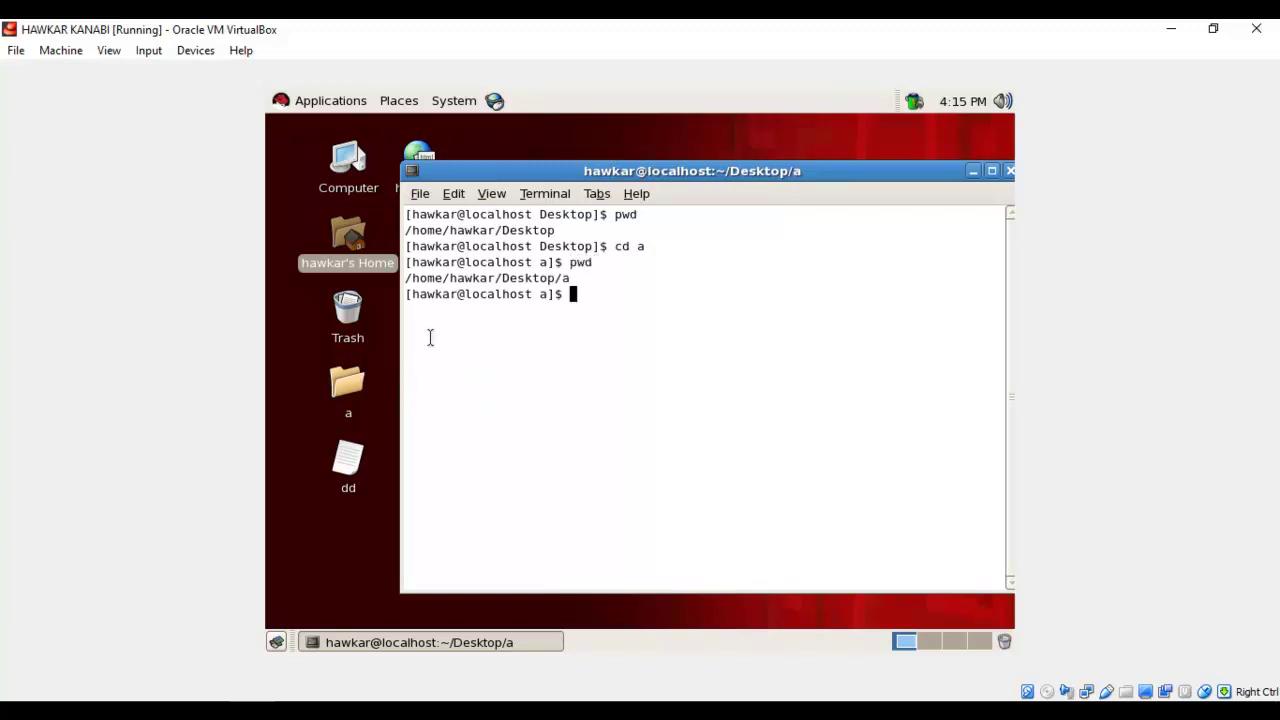
left_click_drag(565, 279, 566, 284)
left_click(568, 288)
Go up one level from folder a with "cd .." and print the working directory with pwd
type("cd ..")
key("Return")
type("pwd")
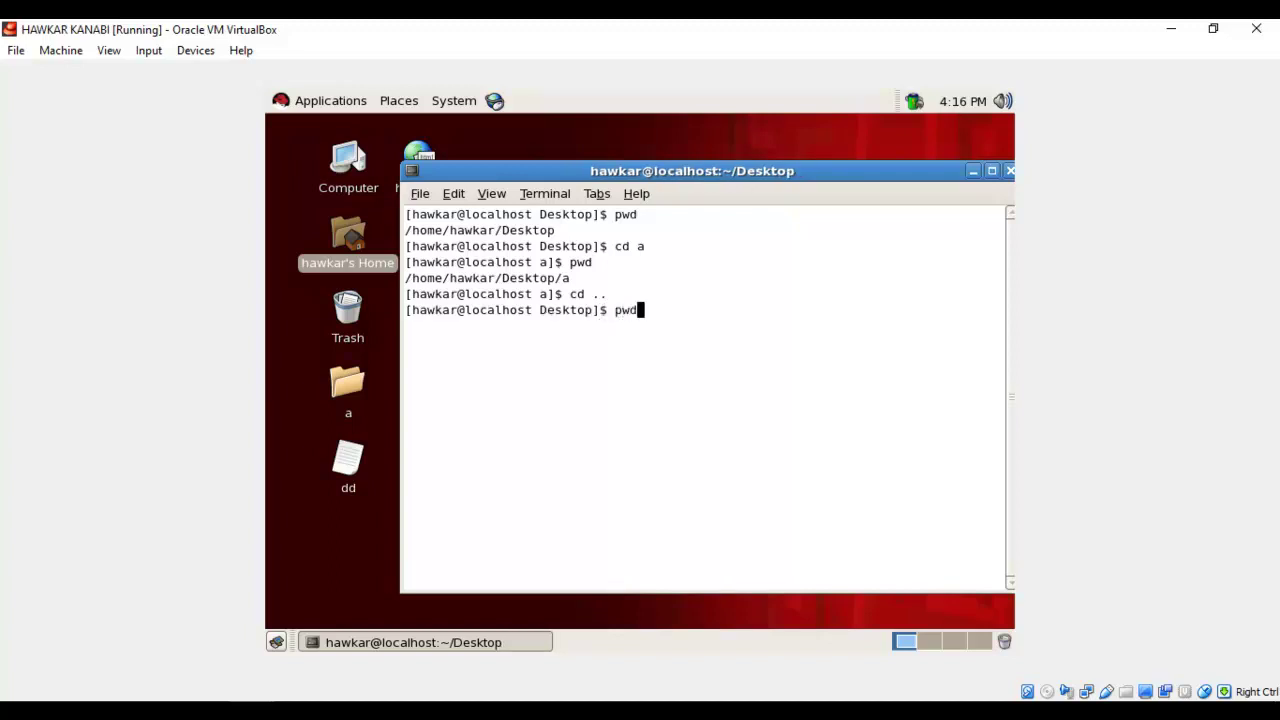
key("Return")
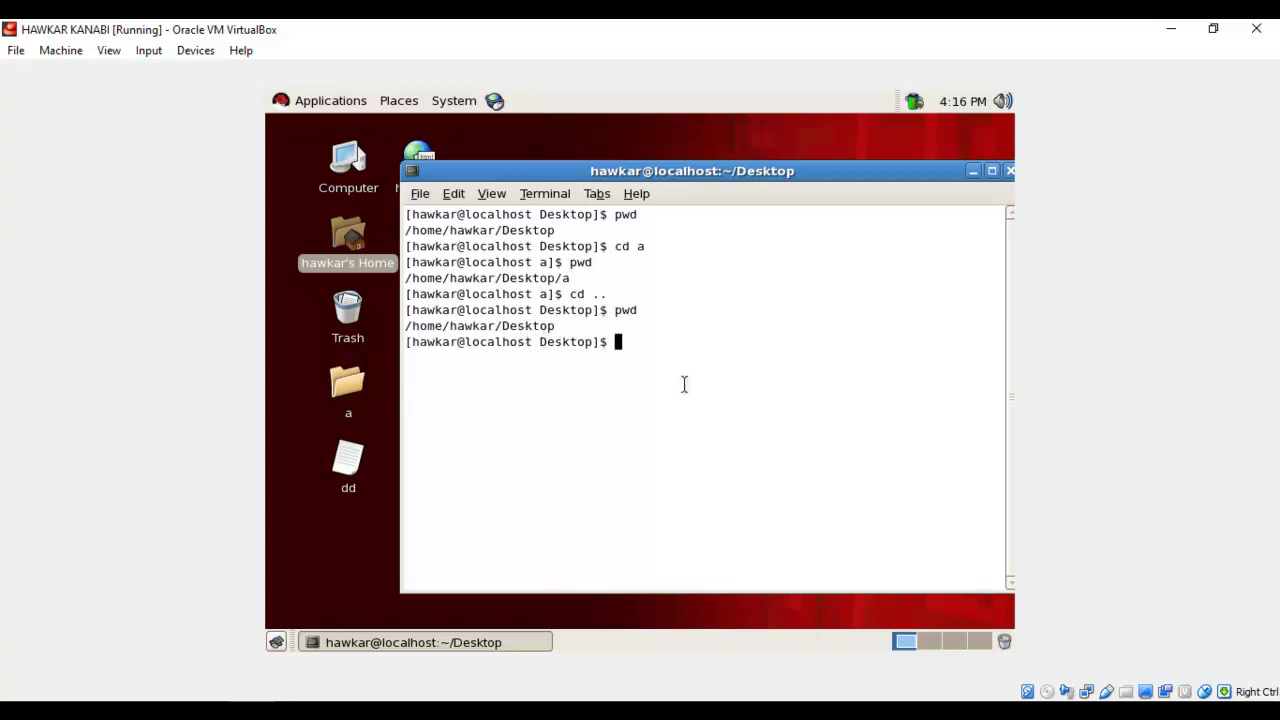
Go up from Desktop to the home directory with "cd .." and check the path with pwd
type("cd ..")
key("Return")
type("pwd")
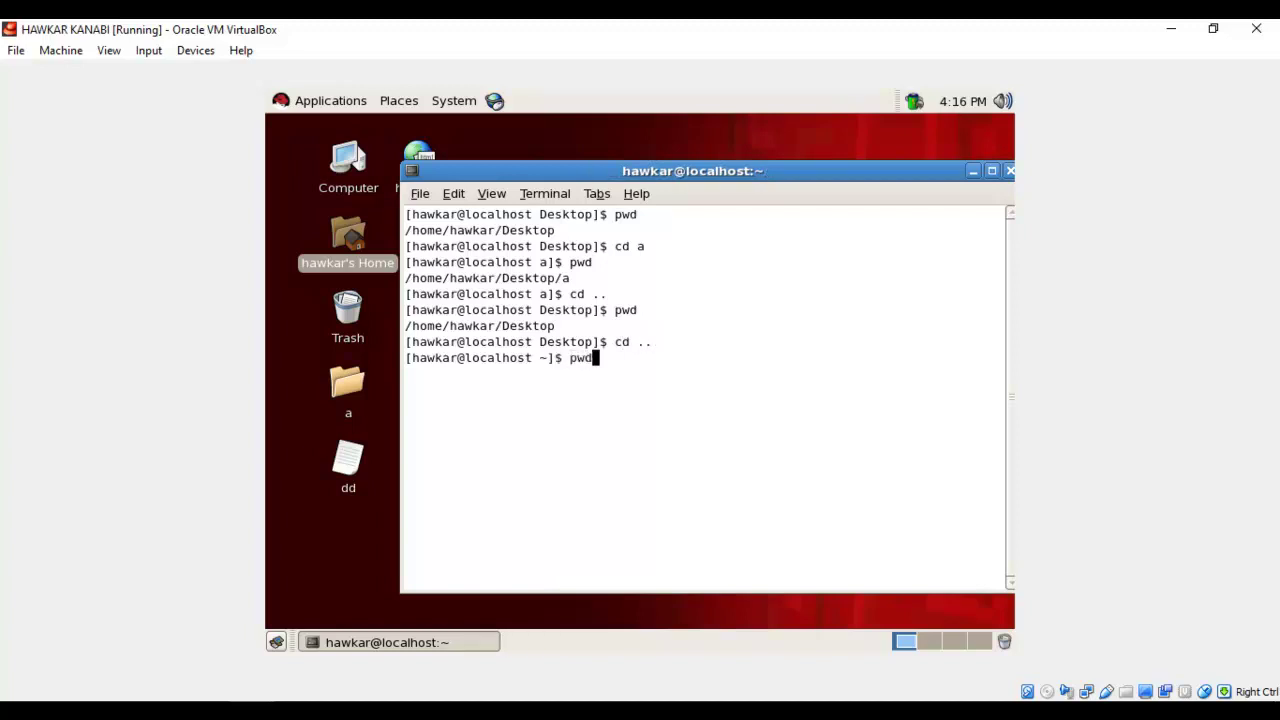
key("Return")
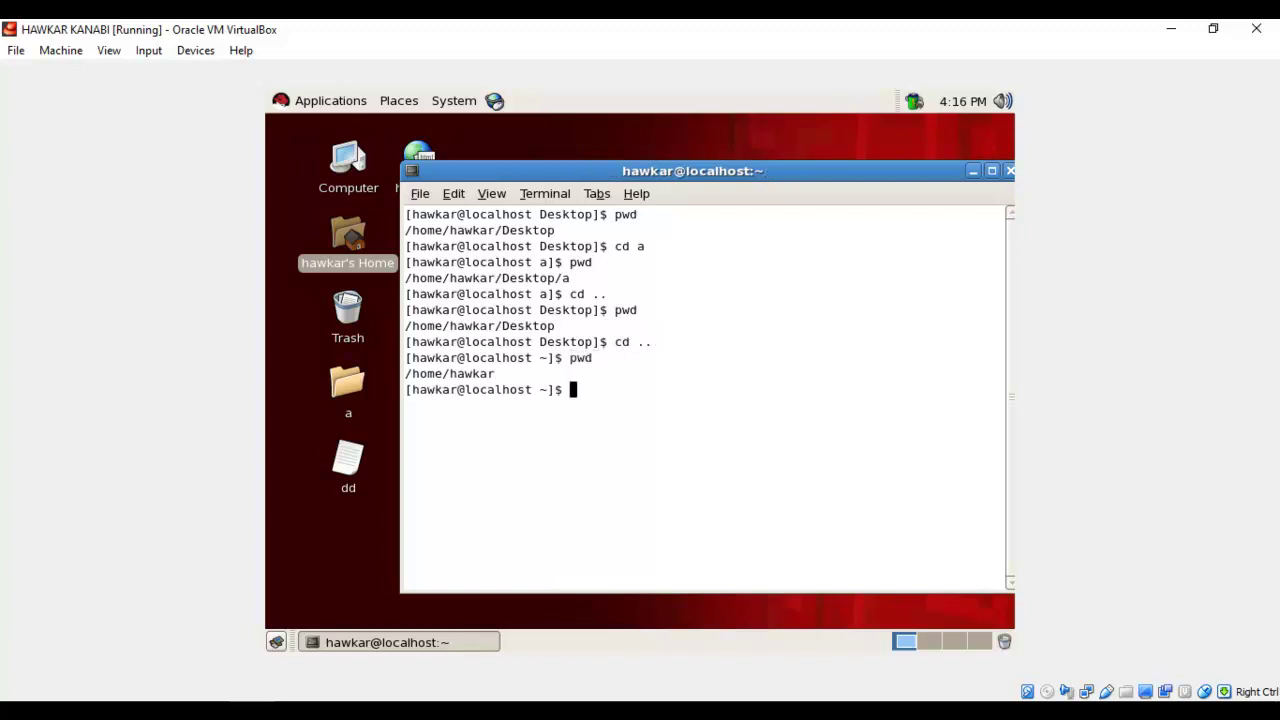
triple_click(481, 373)
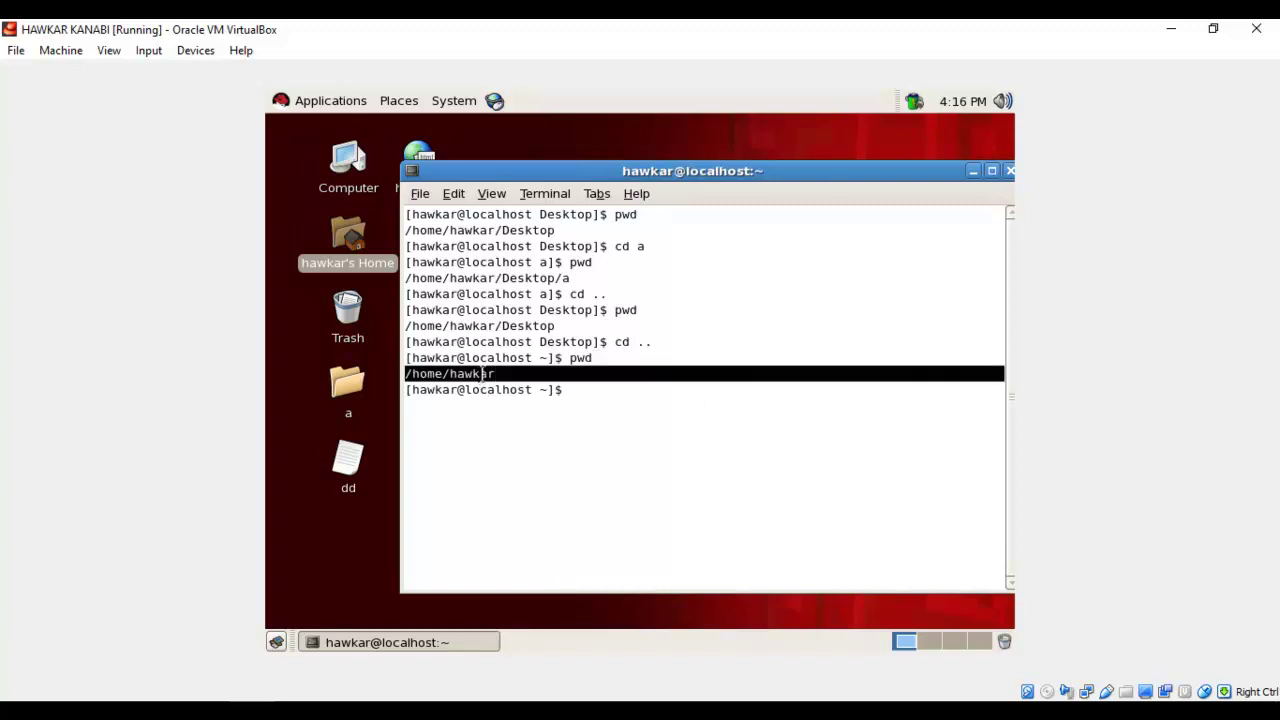
left_click(481, 373)
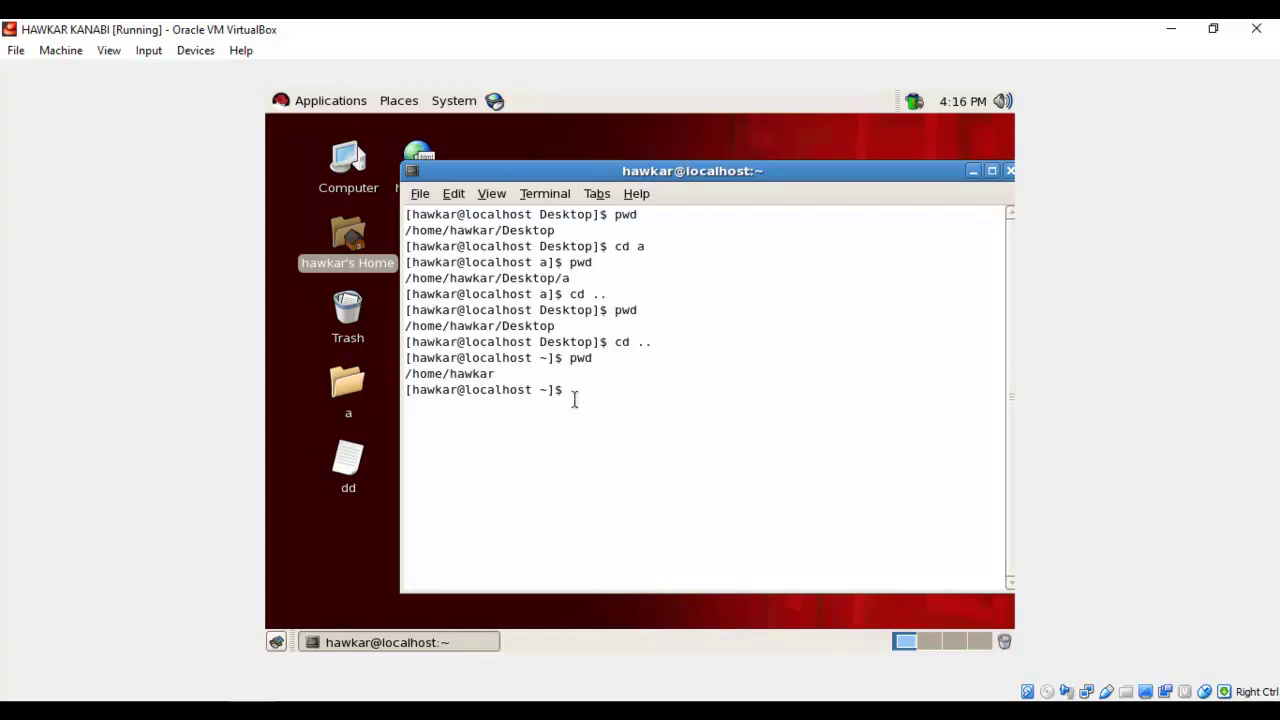
Change back into the Desktop directory with "cd Desktop/" and print the working directory
type("cd De")
key("Tab")
key("Return")
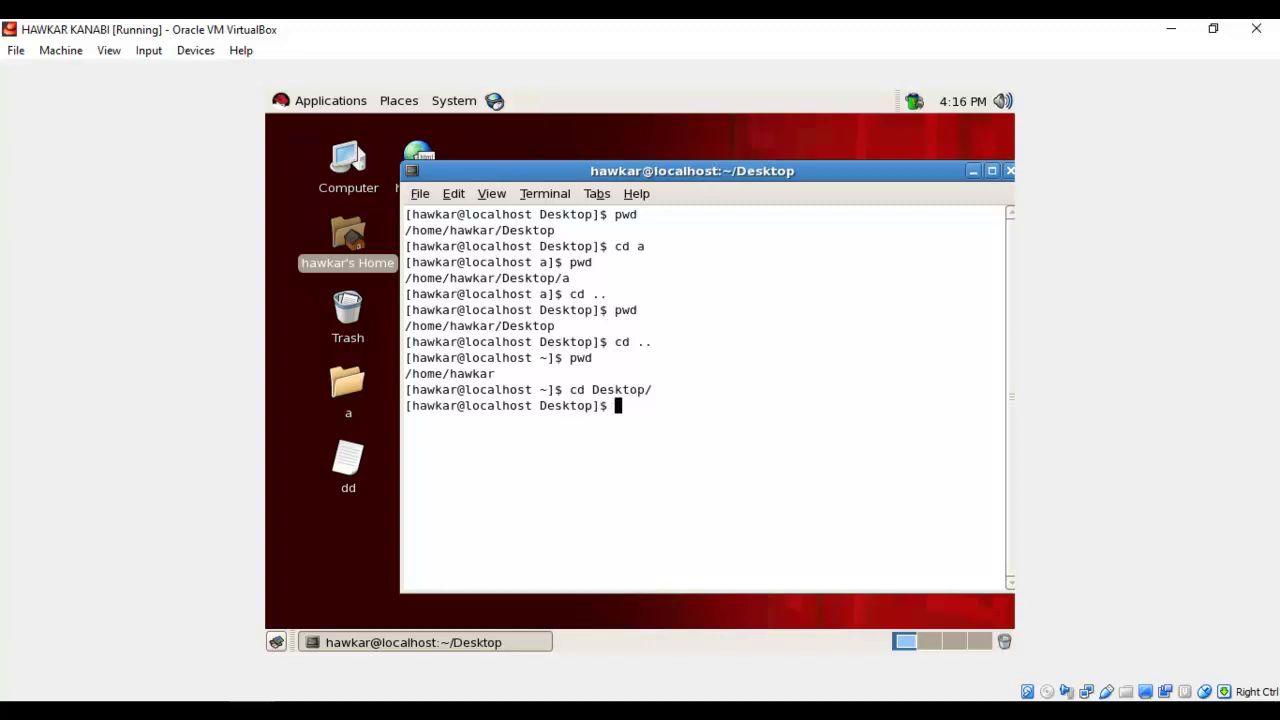
type("pwd")
key("Return")
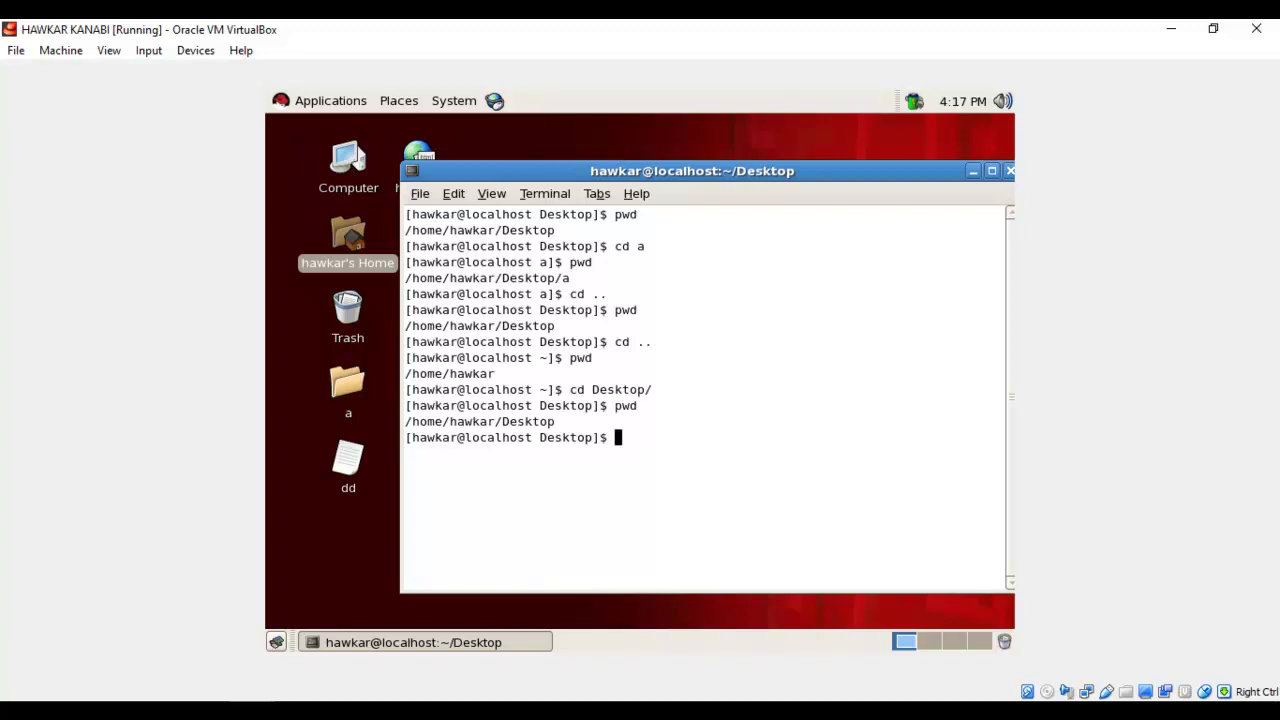
Create the empty file aa1 with touch and the directories z, zz and zzz with a single mkdir command
type("touch aa1")
key("Return")
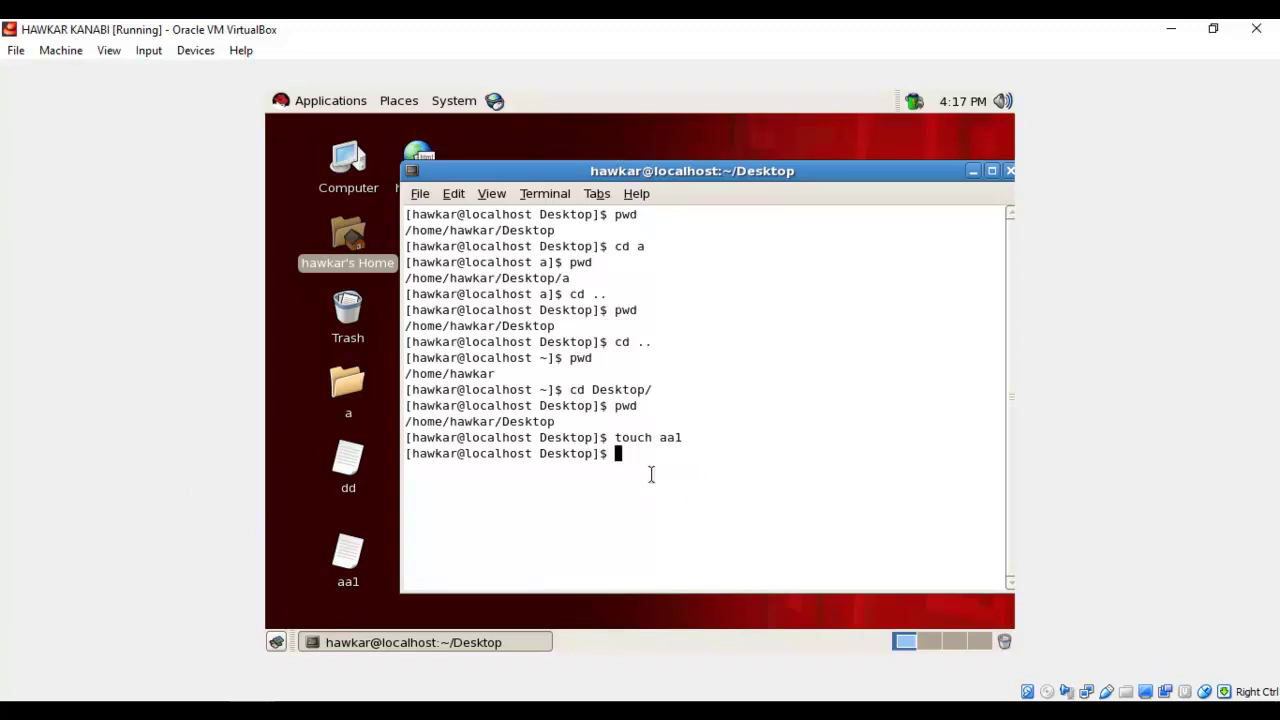
type("mkdir z zz zzz")
key("Return")
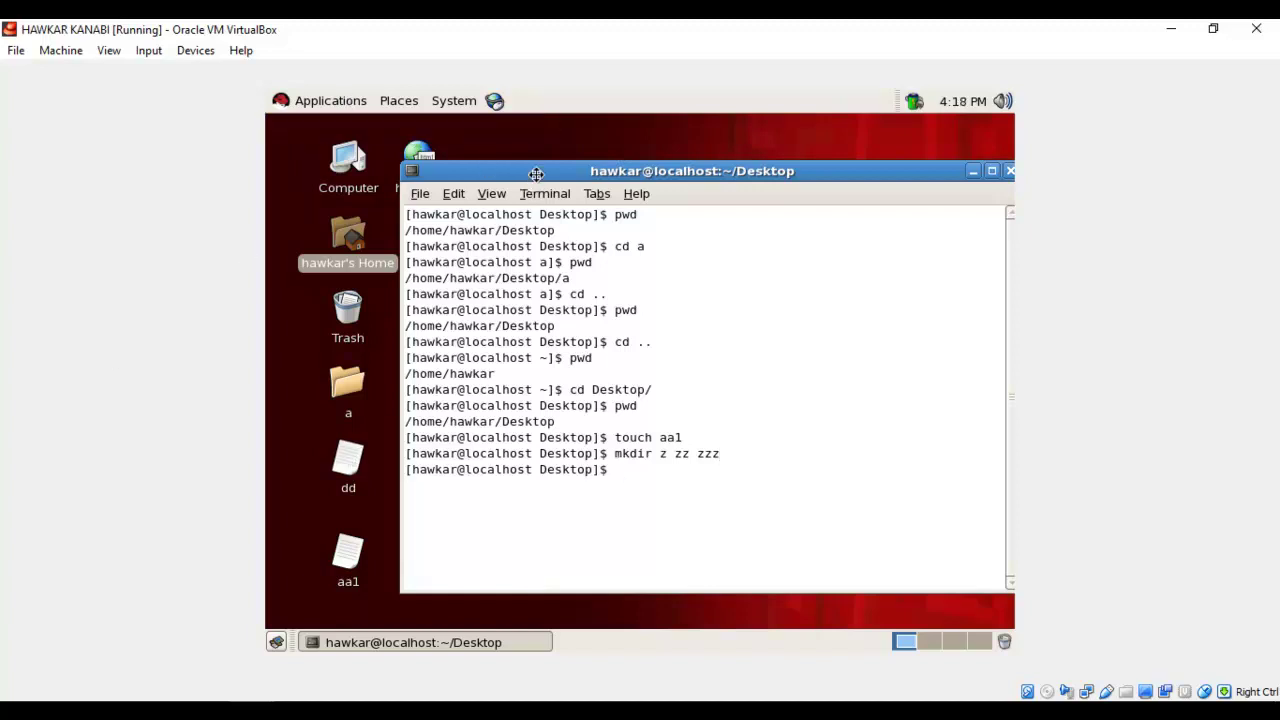
left_click_drag(537, 174, 665, 155)
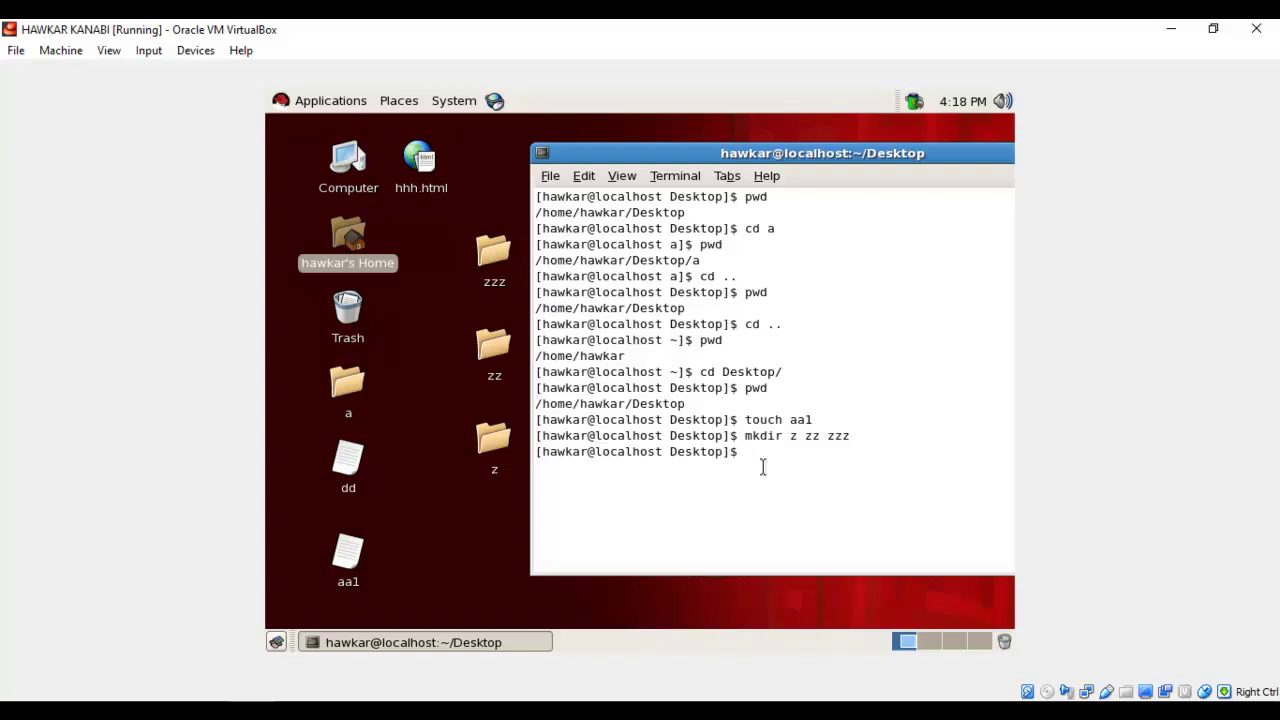
Remove the directory z with rmdir, followed by zz and zzz in one command
type("rmdir z")
key("Return")
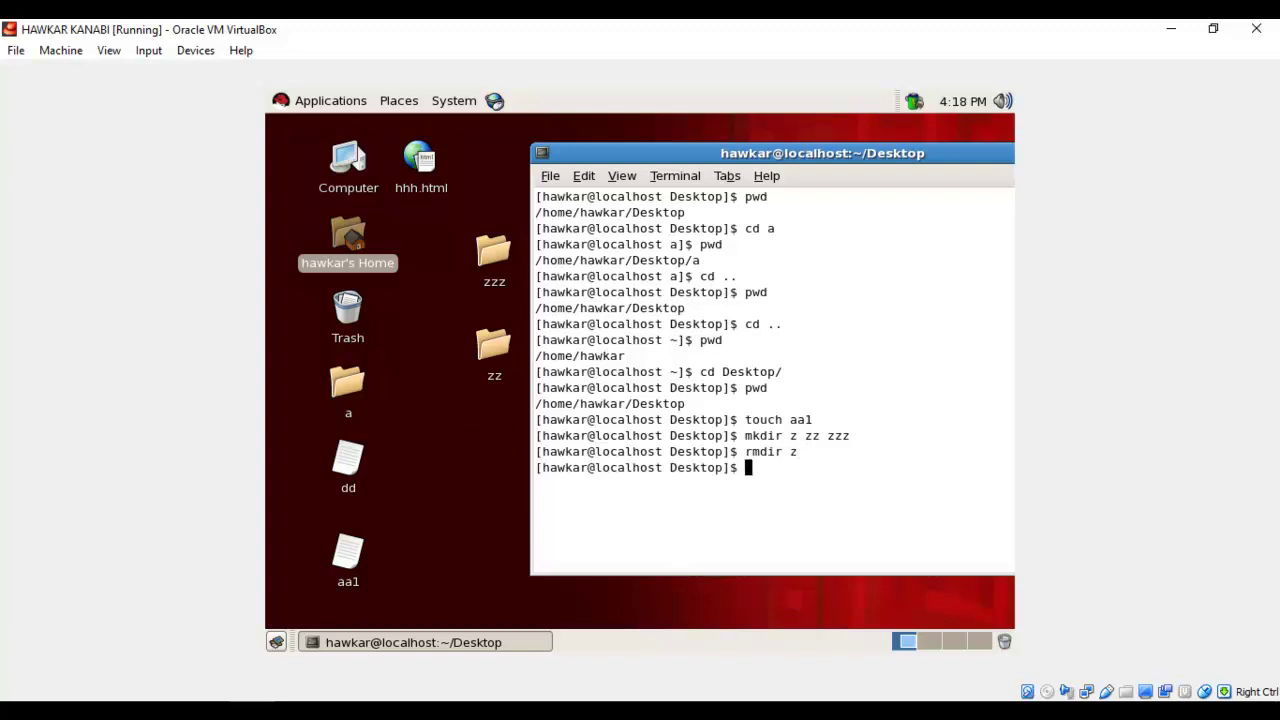
type("rmdir zz zzz")
key("Return")
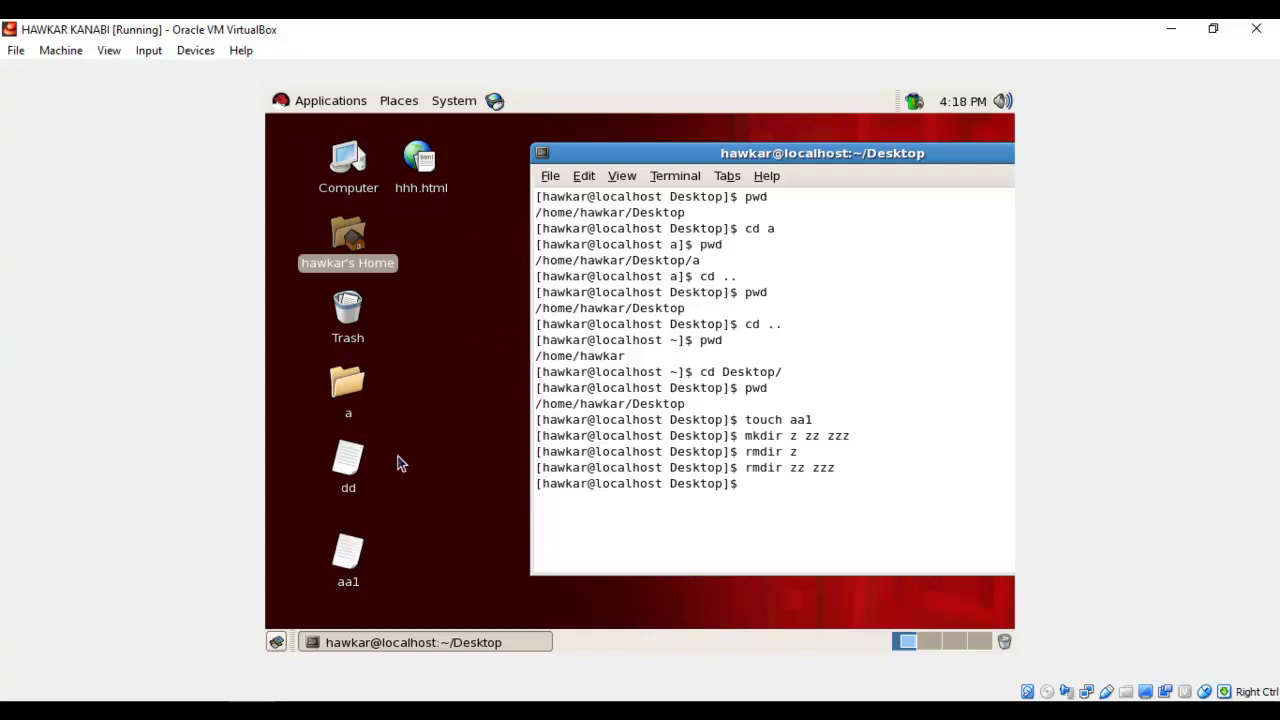
Look inside the desktop folder a and try to remove that folder with "rmdir a"
double_click(362, 385)
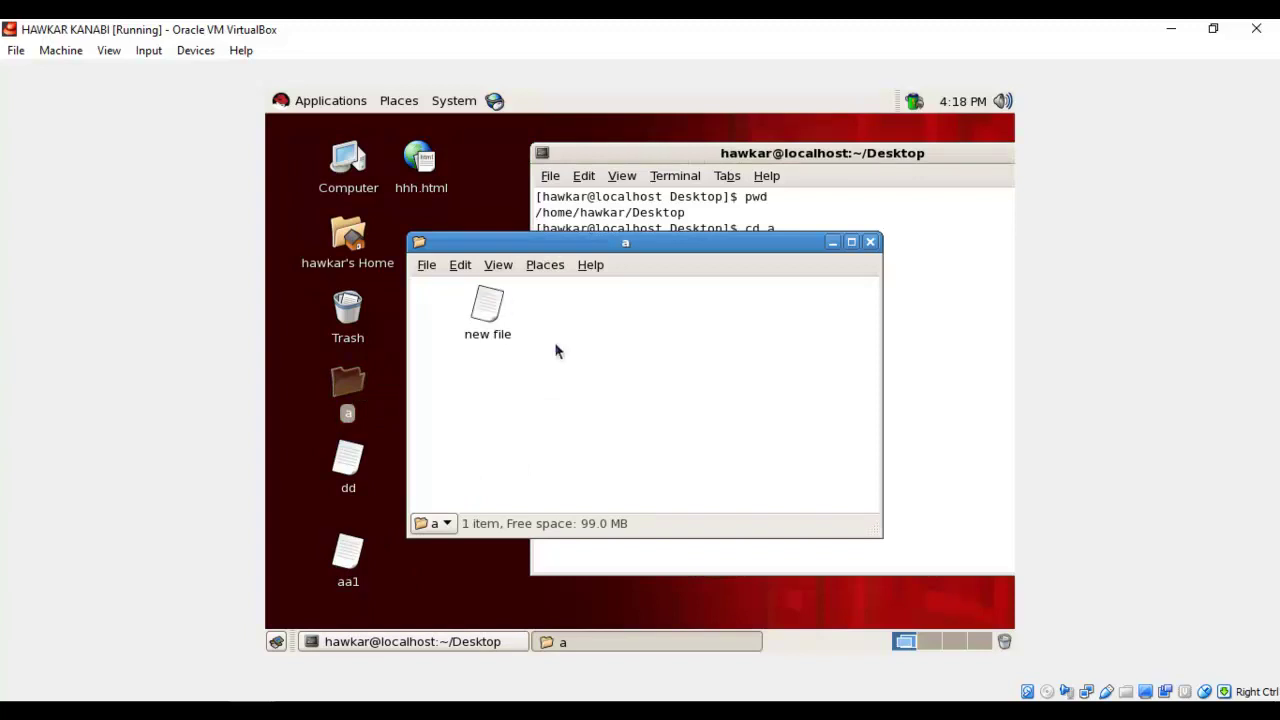
left_click(869, 244)
type("rm")
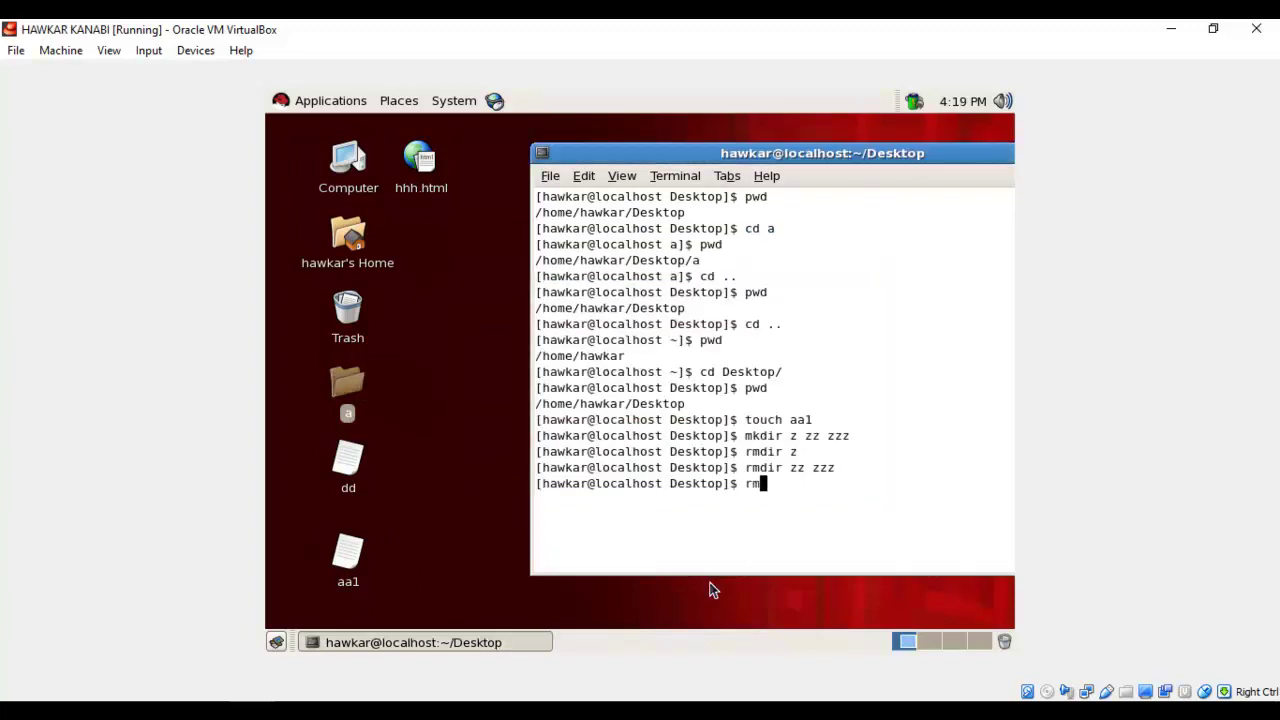
type("dir a")
key("Return")
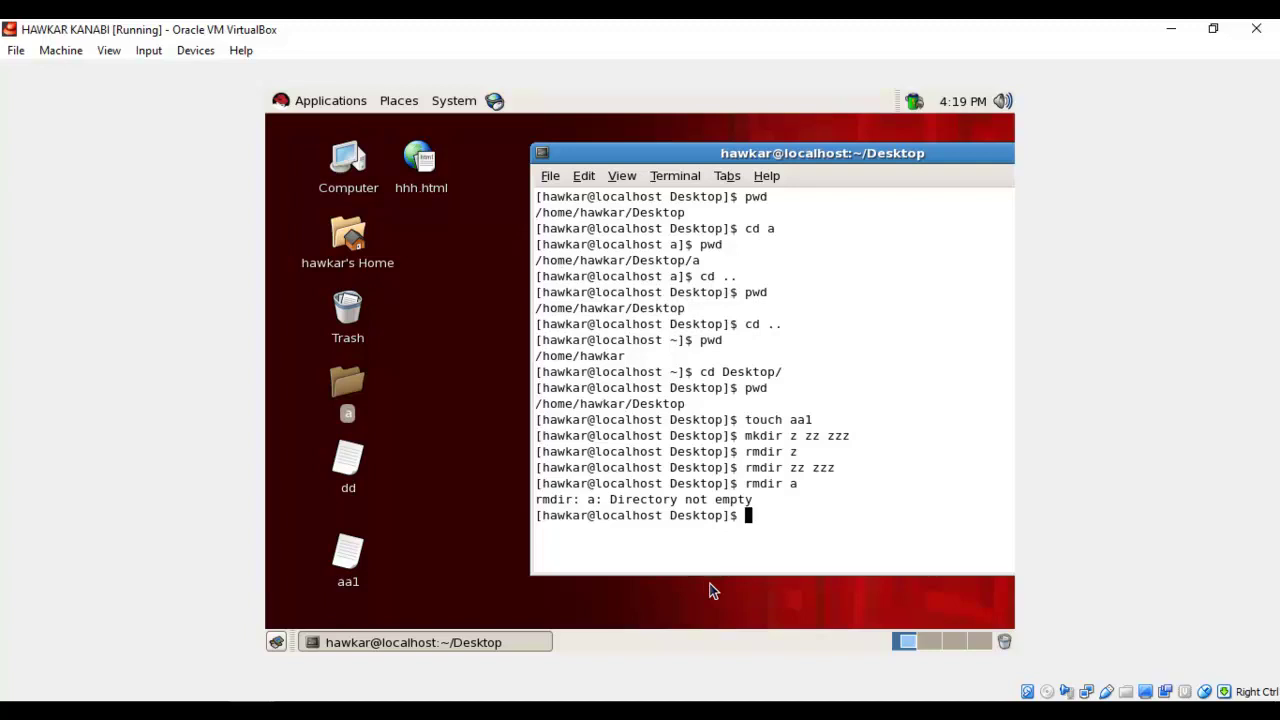
Change the terminal into folder a and begin an rm command
type("cd a")
key("Return")
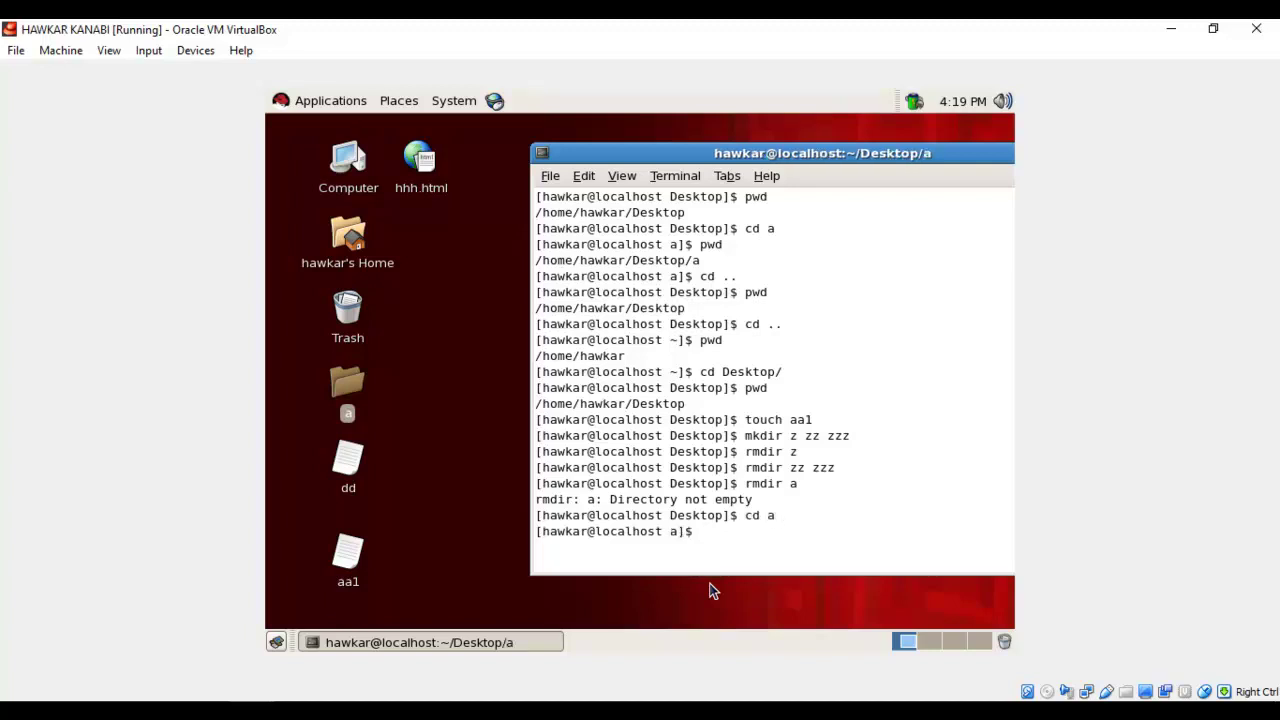
type("rm")
Rename the file "new file" in folder a to s in the file manager and close the folder window
double_click(347, 382)
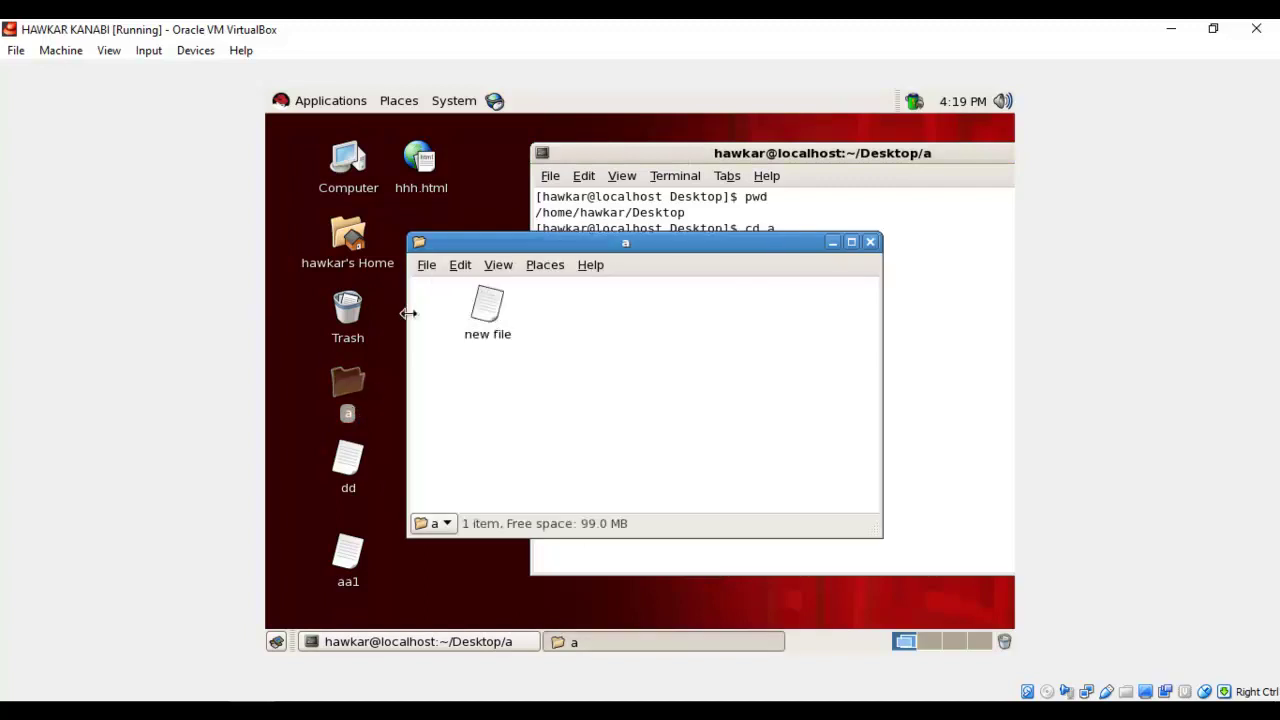
right_click(483, 338)
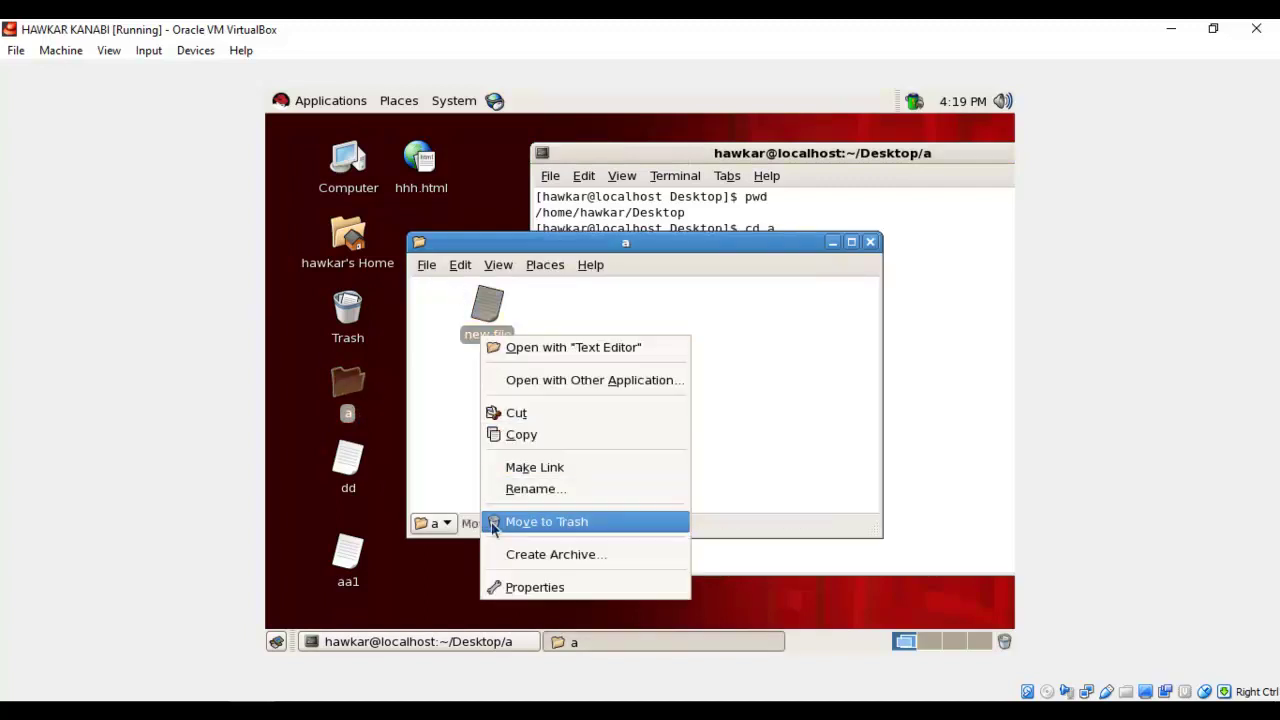
left_click(542, 497)
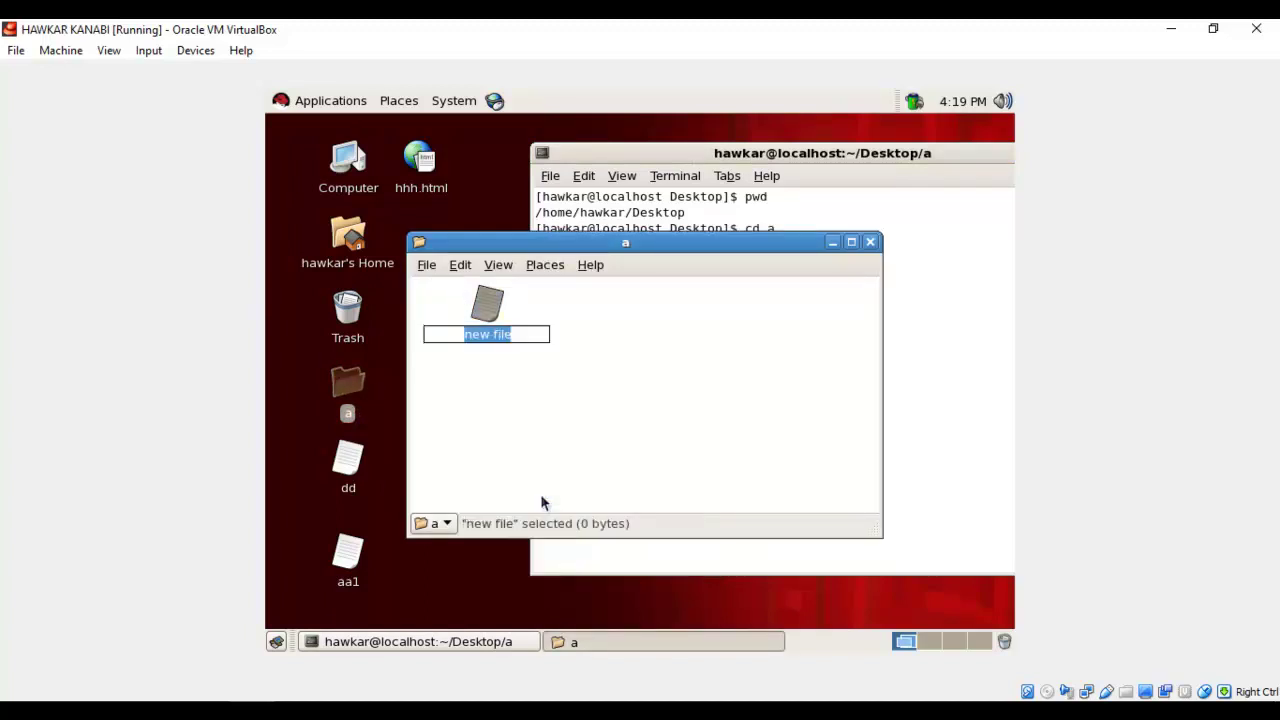
type("s")
key("Return")
left_click(870, 242)
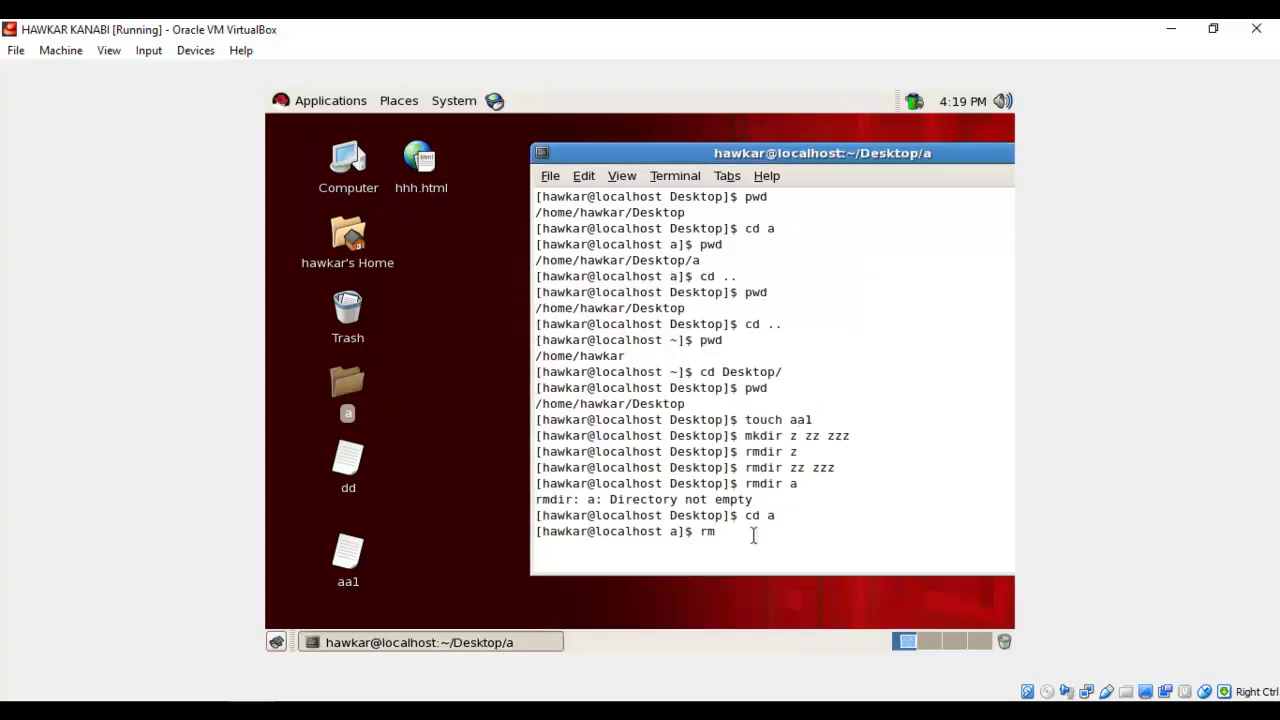
Complete the rm command to delete the file s, and check folder a's contents in the file manager
type("s")
key("Return")
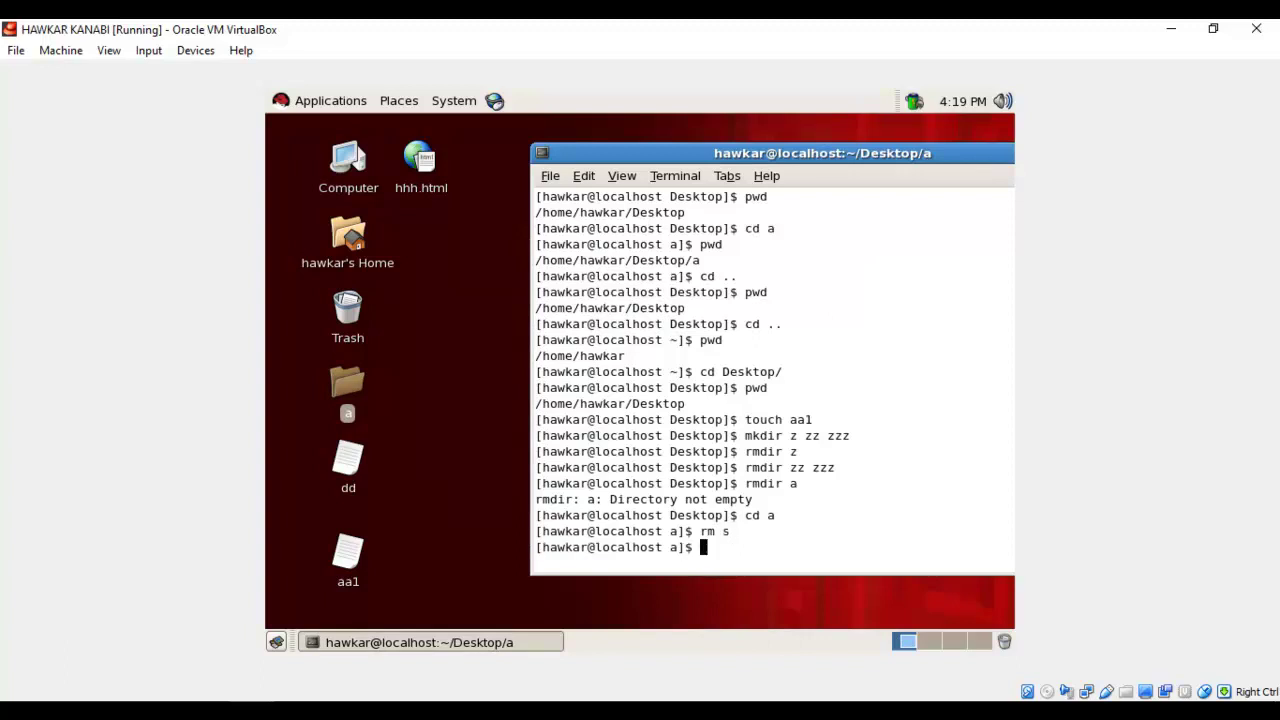
double_click(343, 380)
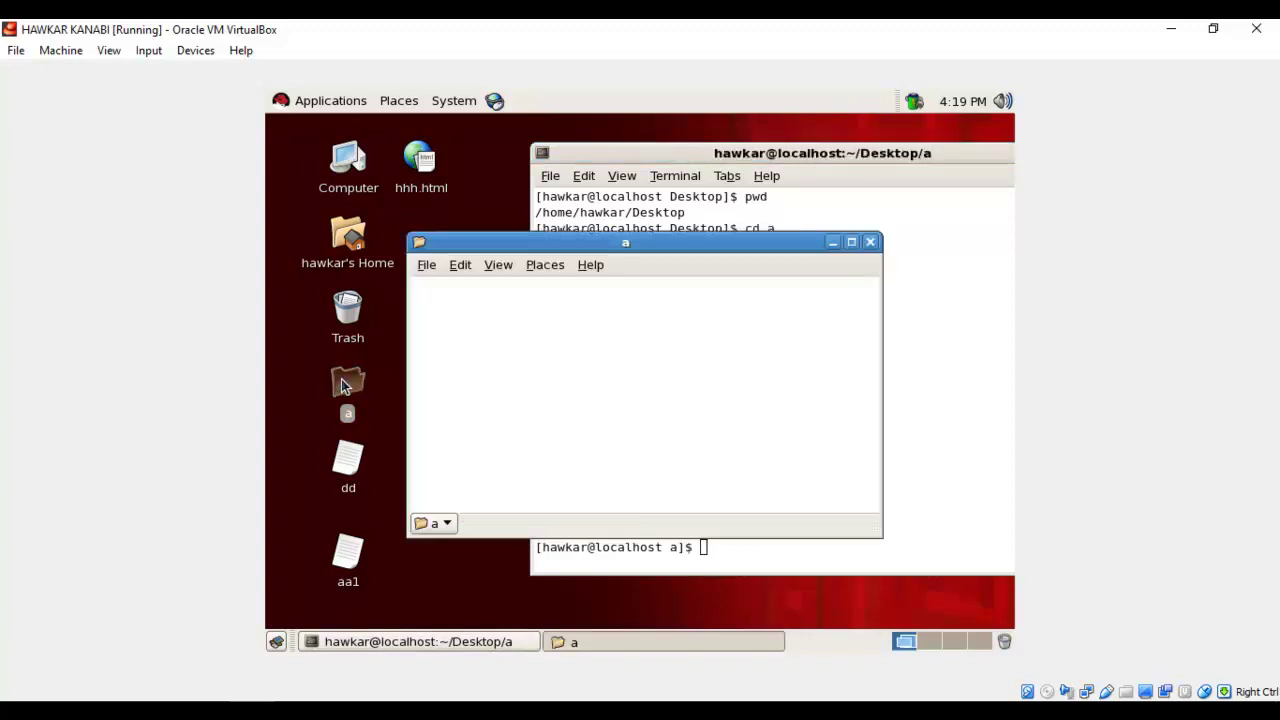
left_click(870, 242)
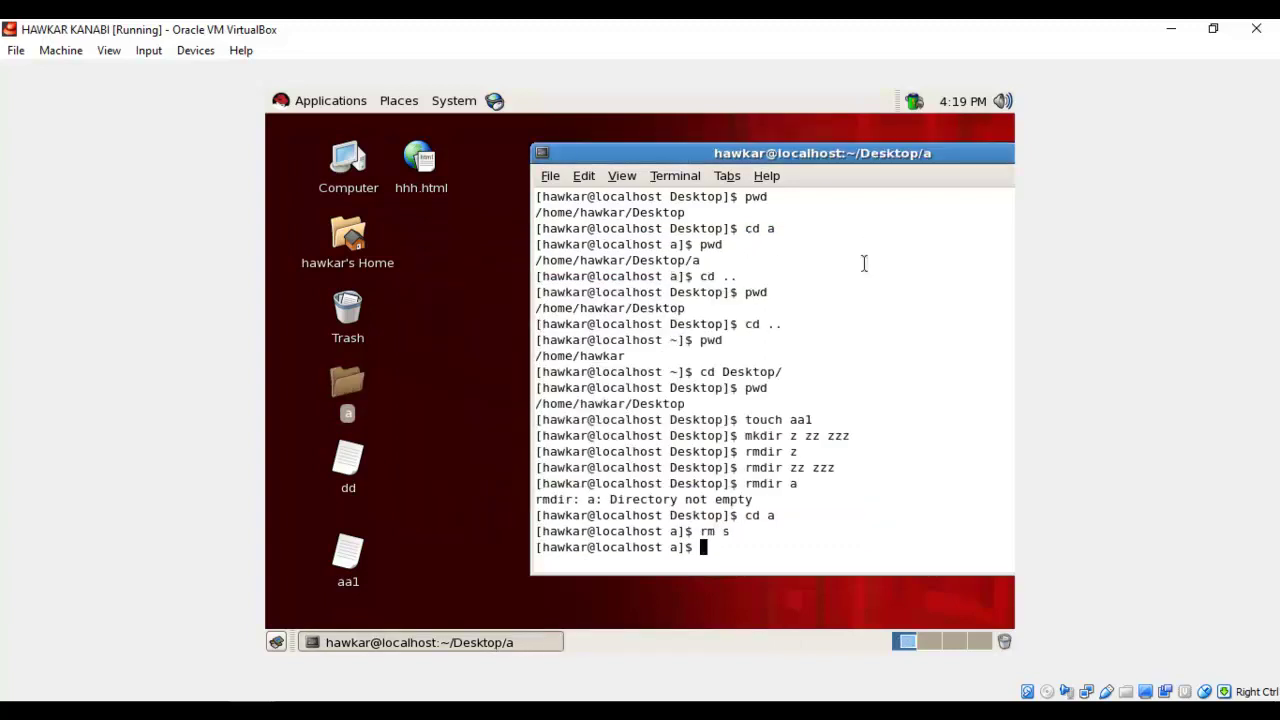
Try to remove folder a with "rmdir a" from inside it, and erase the repeated command
double_click(710, 550)
left_click(709, 557)
type("rmdir a")
key("Return")
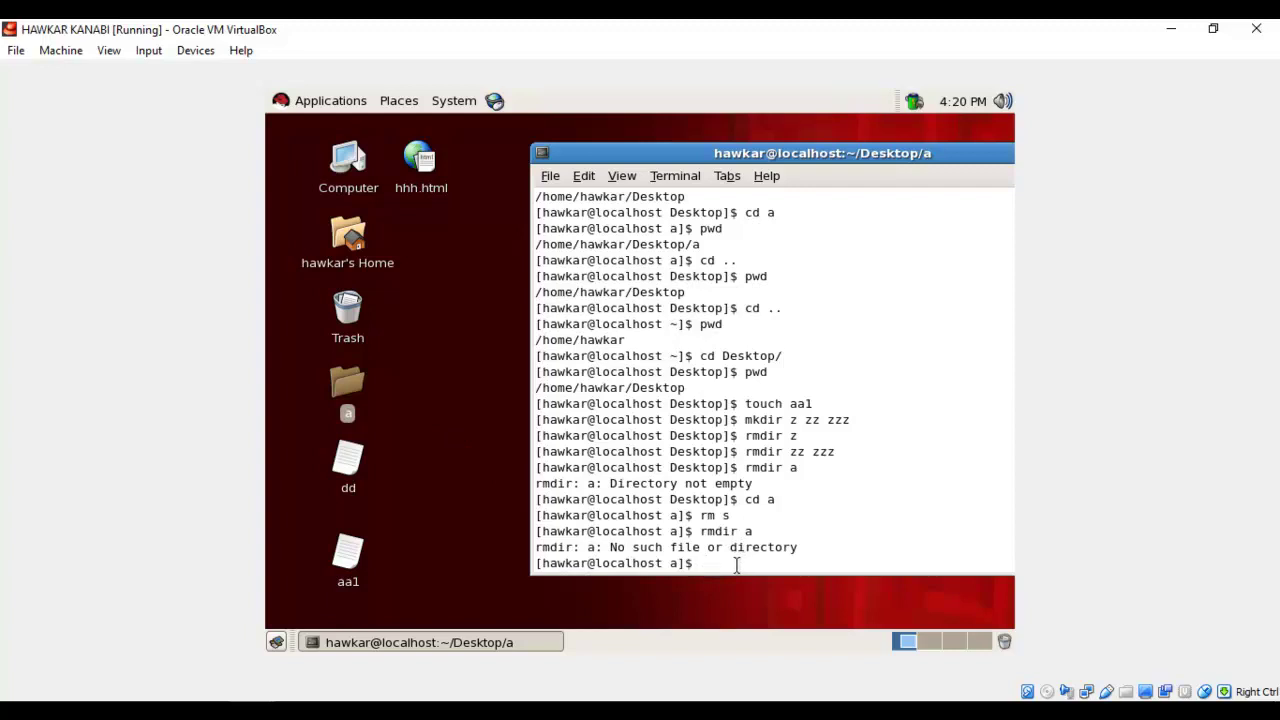
type("rmdir a")
key("BackSpace")
key("BackSpace")
key("BackSpace")
key("BackSpace")
key("BackSpace")
key("BackSpace")
key("BackSpace")
Print the working directory with pwd and highlight the last part of the path
type("pwd")
key("Return")
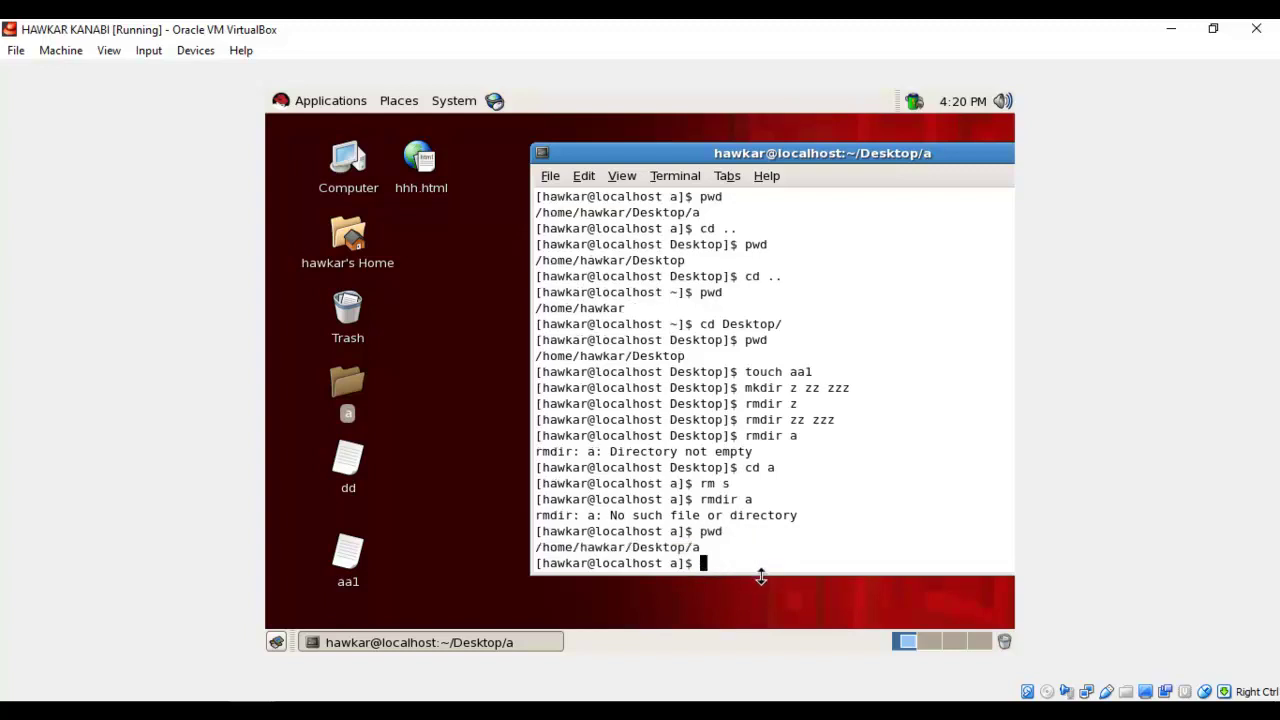
left_click_drag(702, 548, 694, 548)
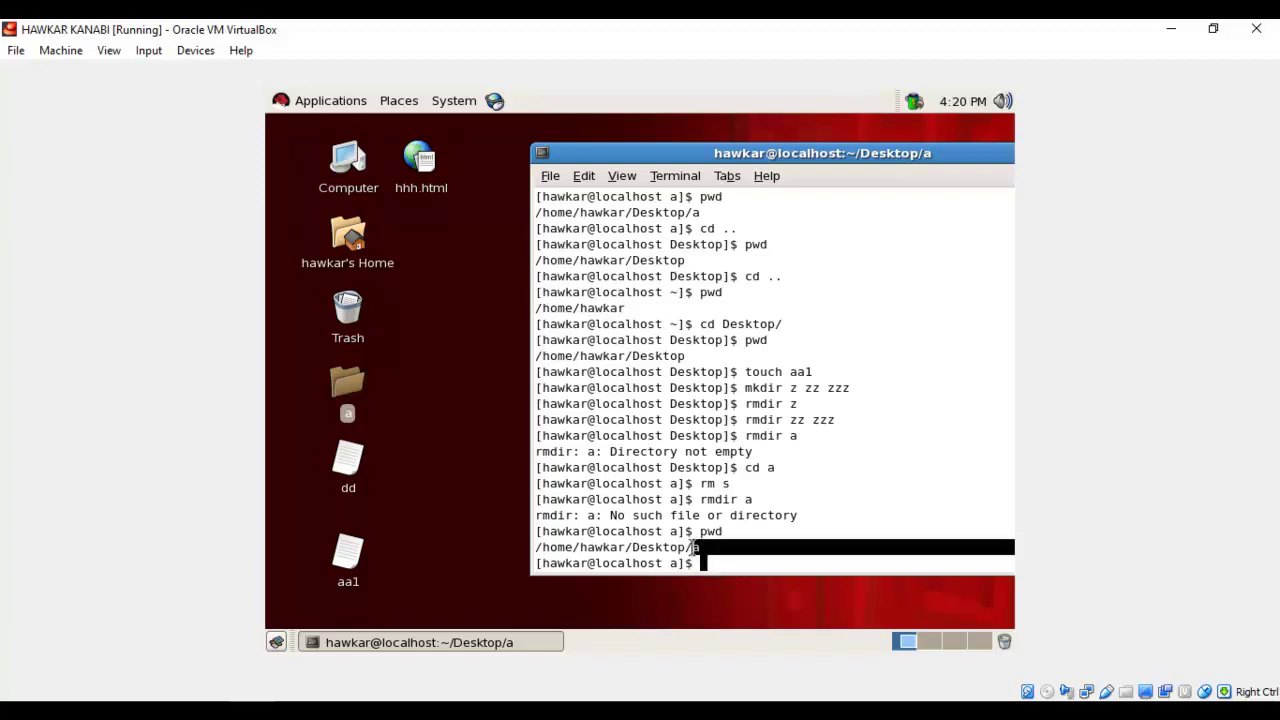
left_click(696, 548)
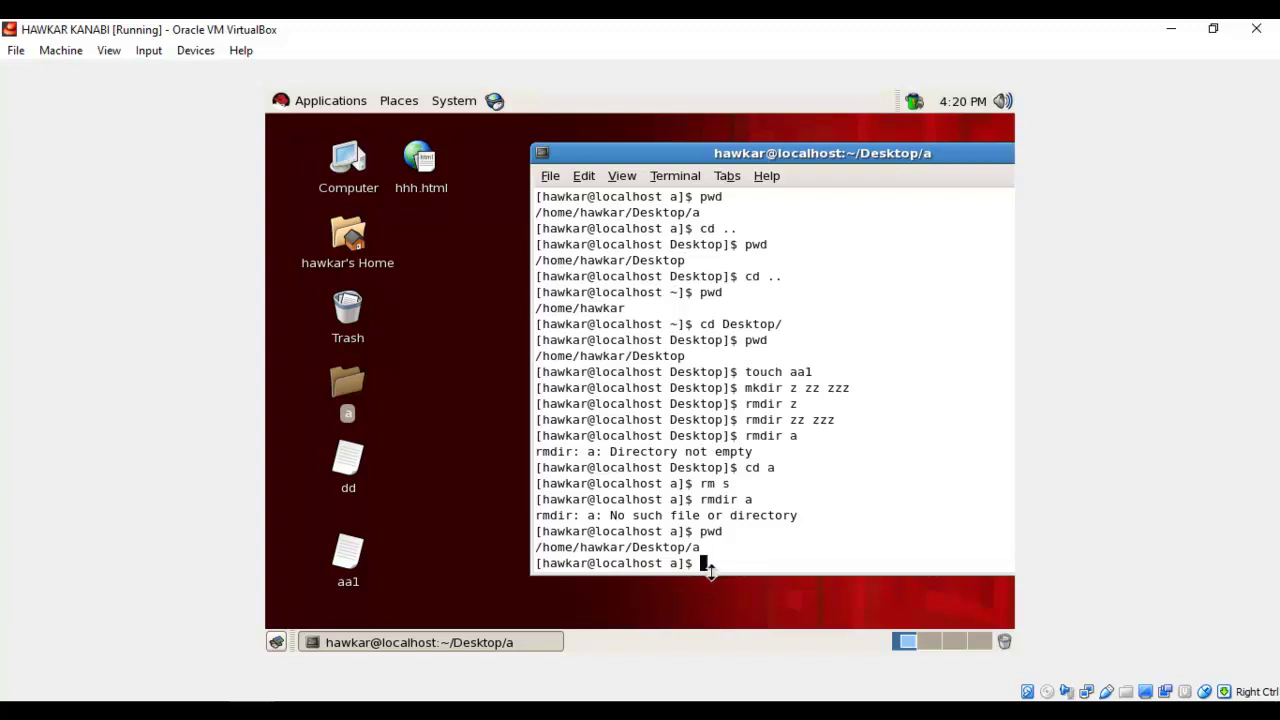
Go up to the Desktop directory with "cd .." and remove the empty folder with "rmdir a"
type("cd ..")
key("Return")
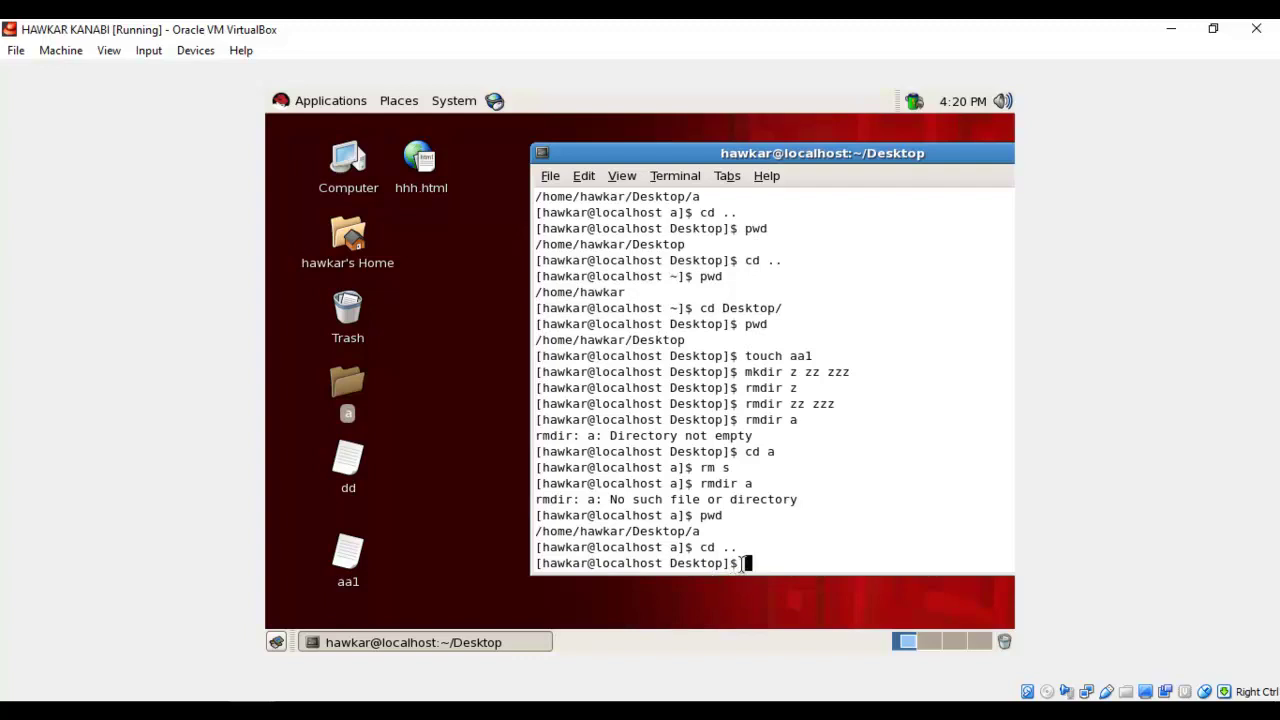
type("rmdir a")
key("Return")
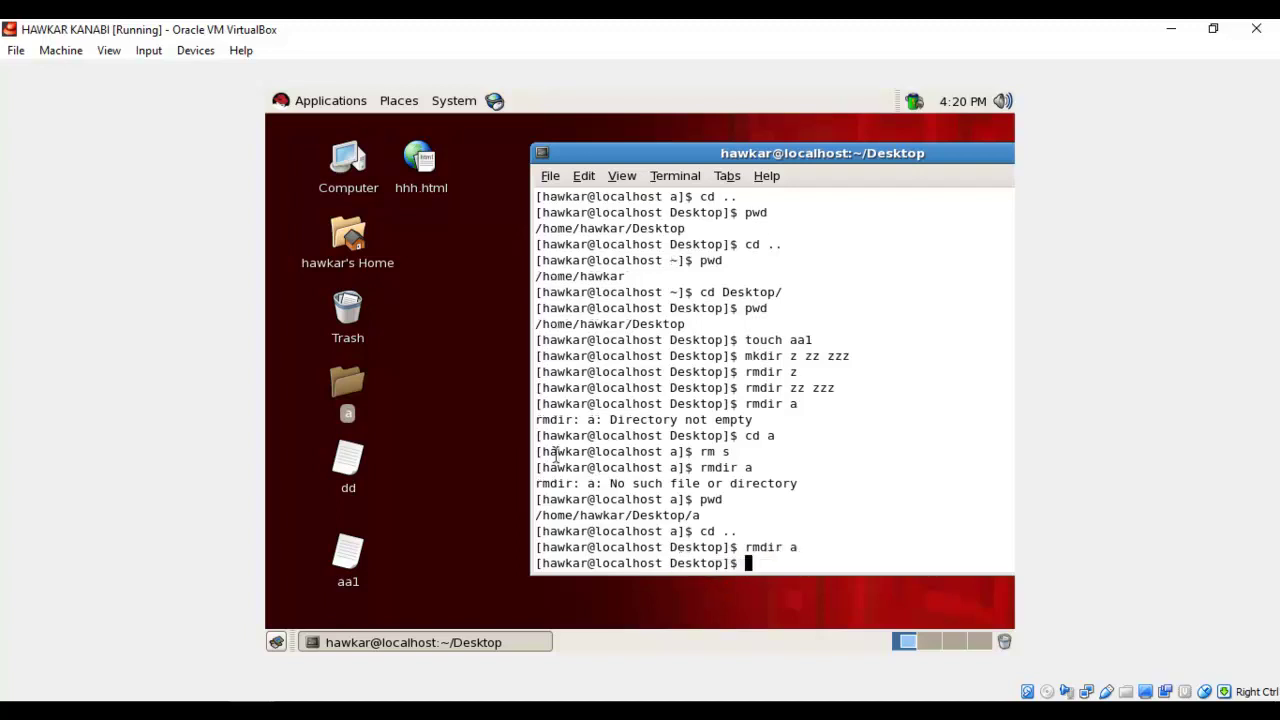
Create a new folder named g on the Desktop and open it in the file manager
right_click(378, 390)
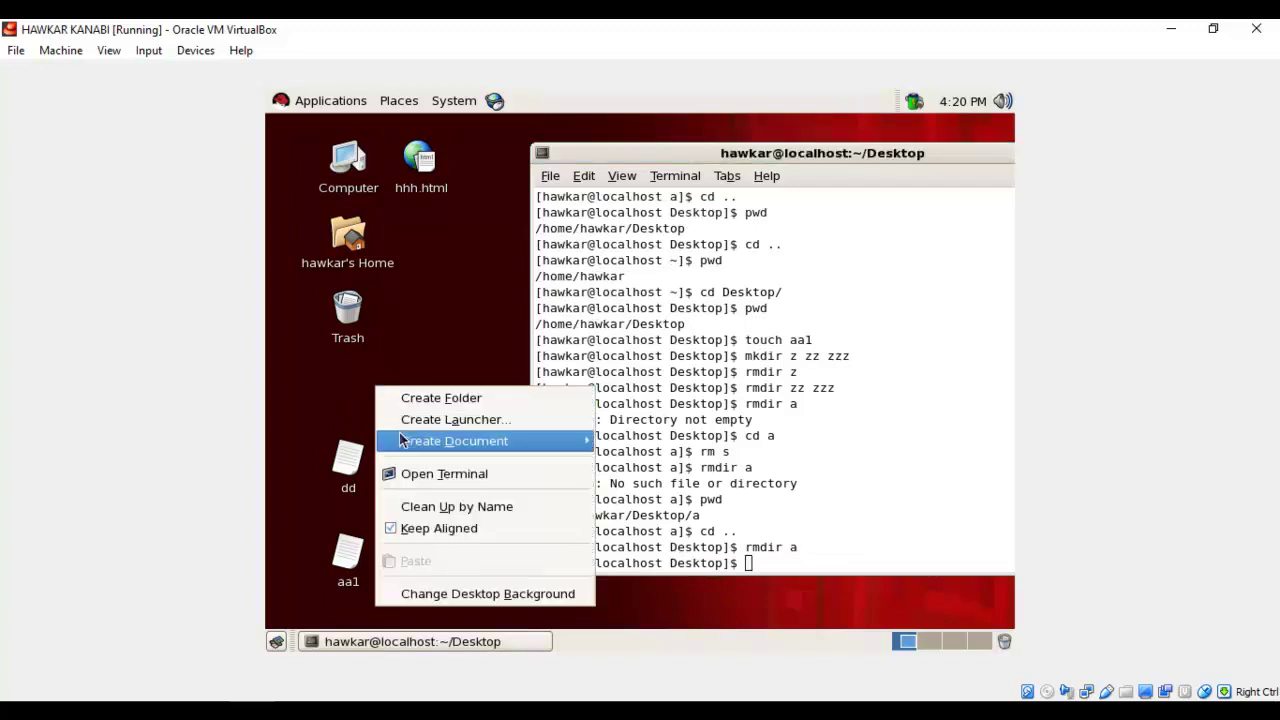
left_click(394, 366)
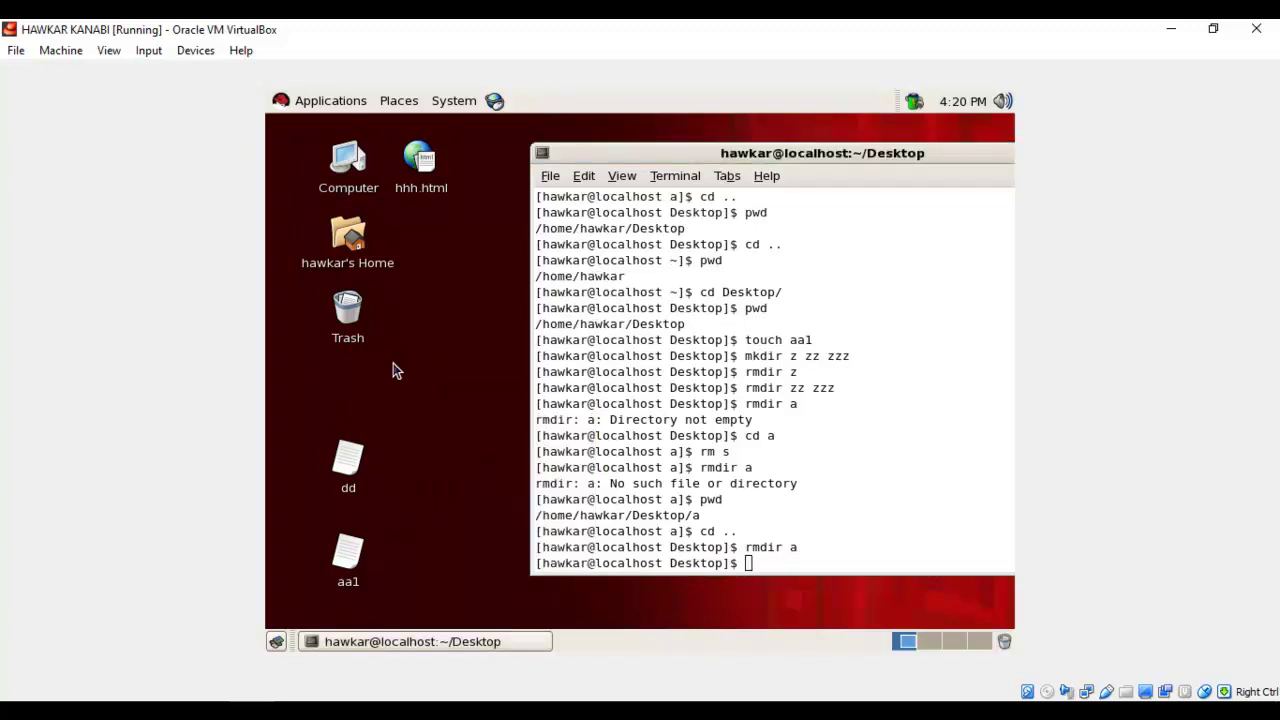
right_click(422, 408)
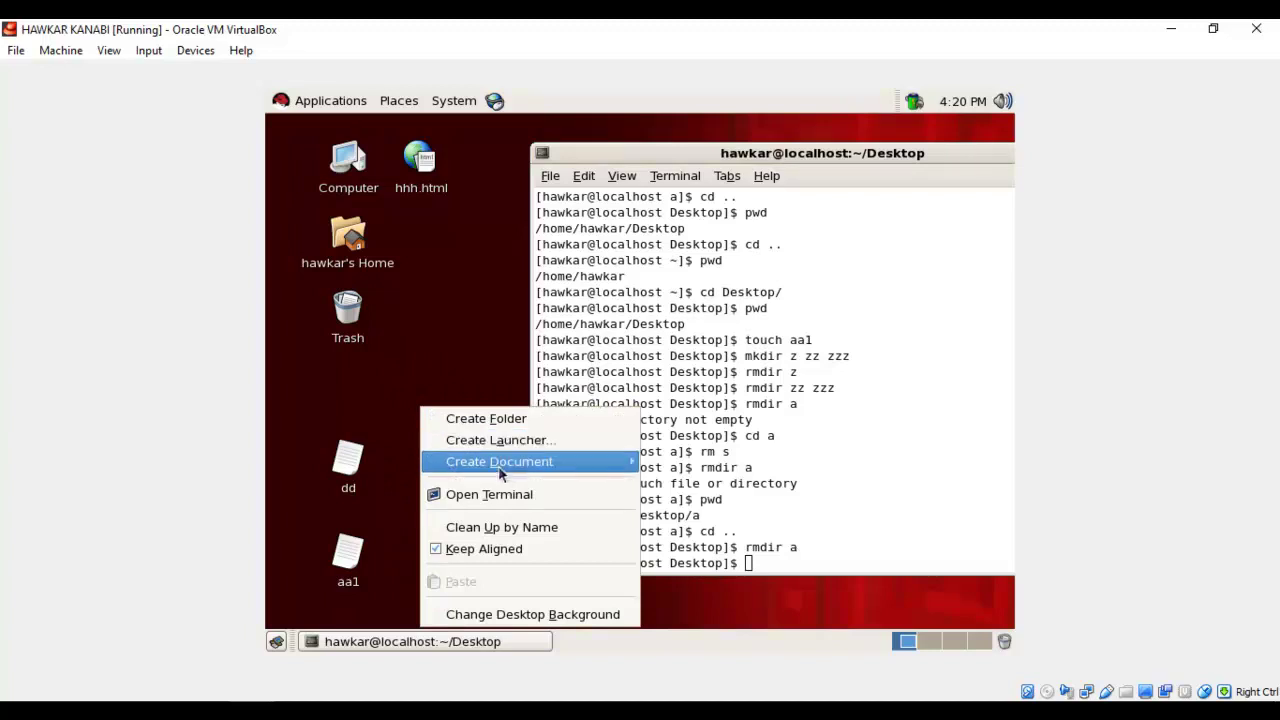
mouse_move(506, 463)
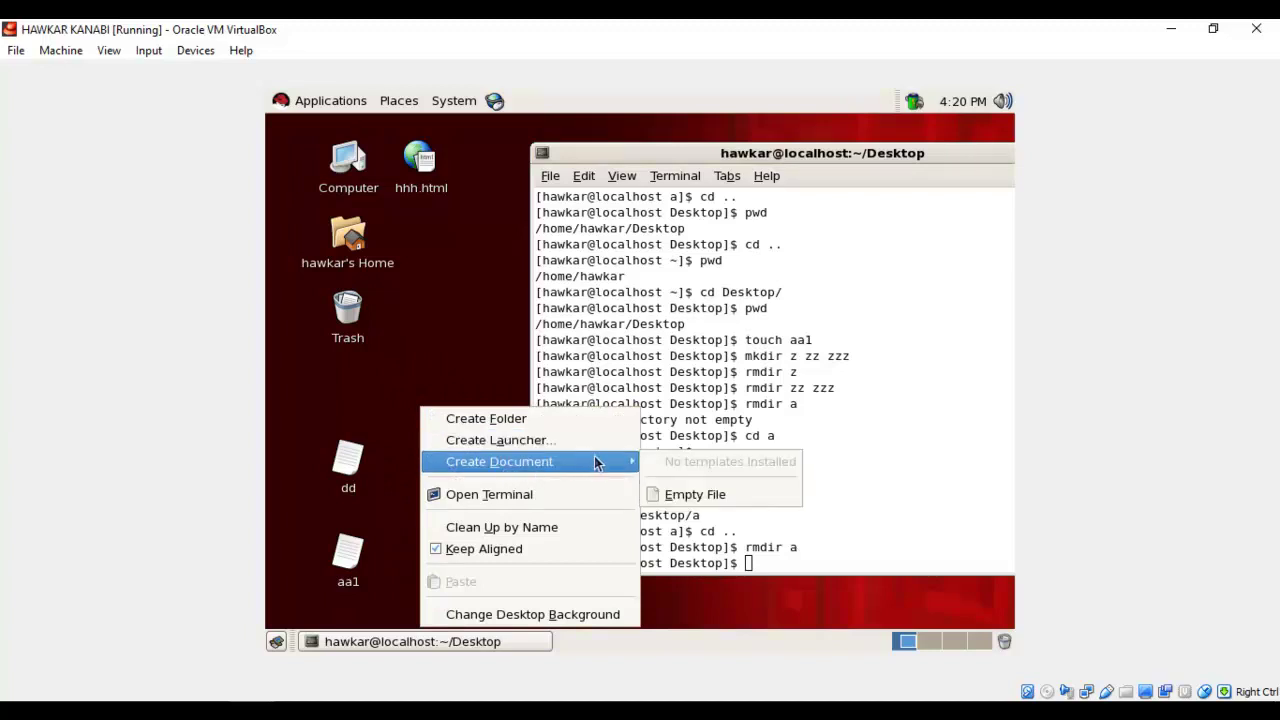
left_click(517, 420)
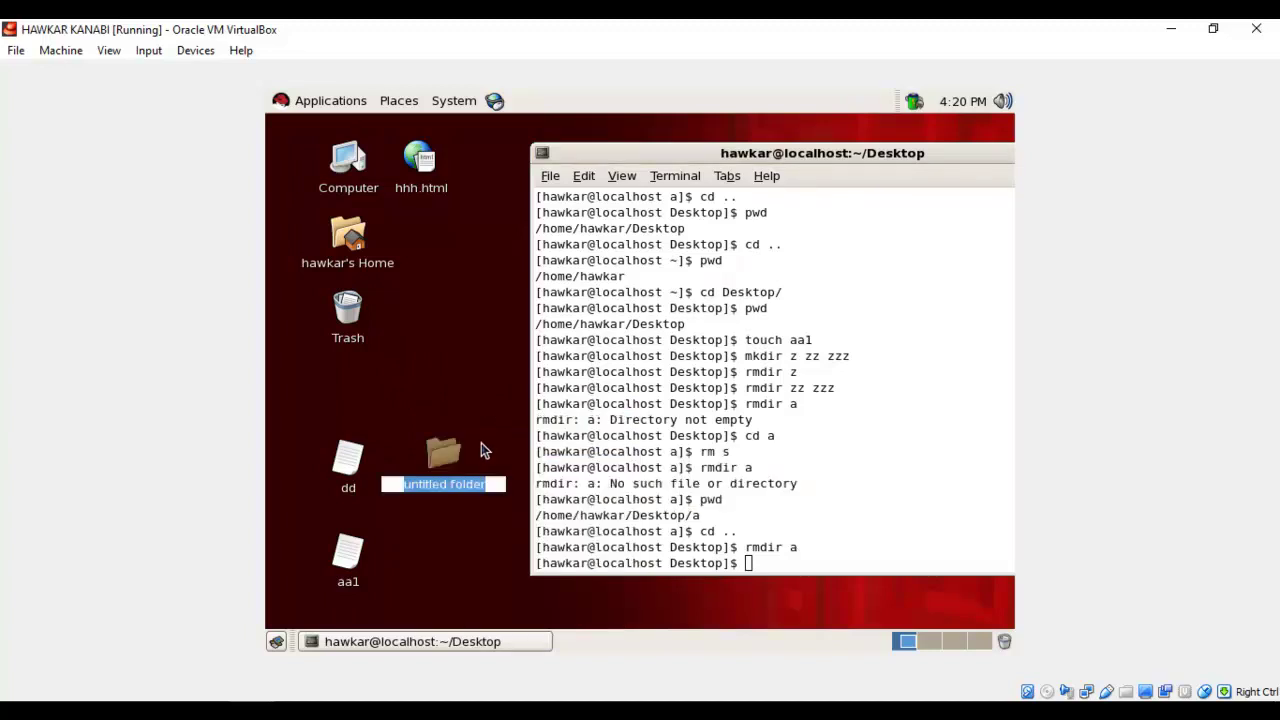
type("g")
double_click(450, 446)
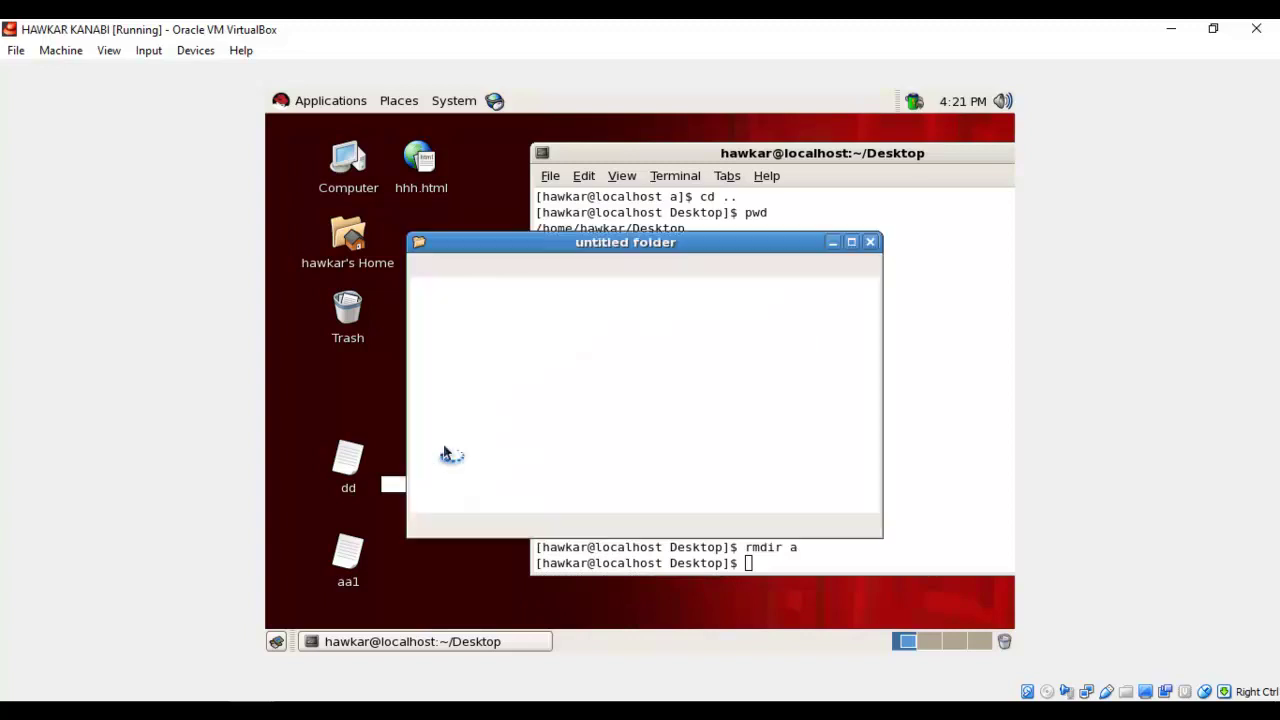
left_click(870, 242)
left_click(495, 486)
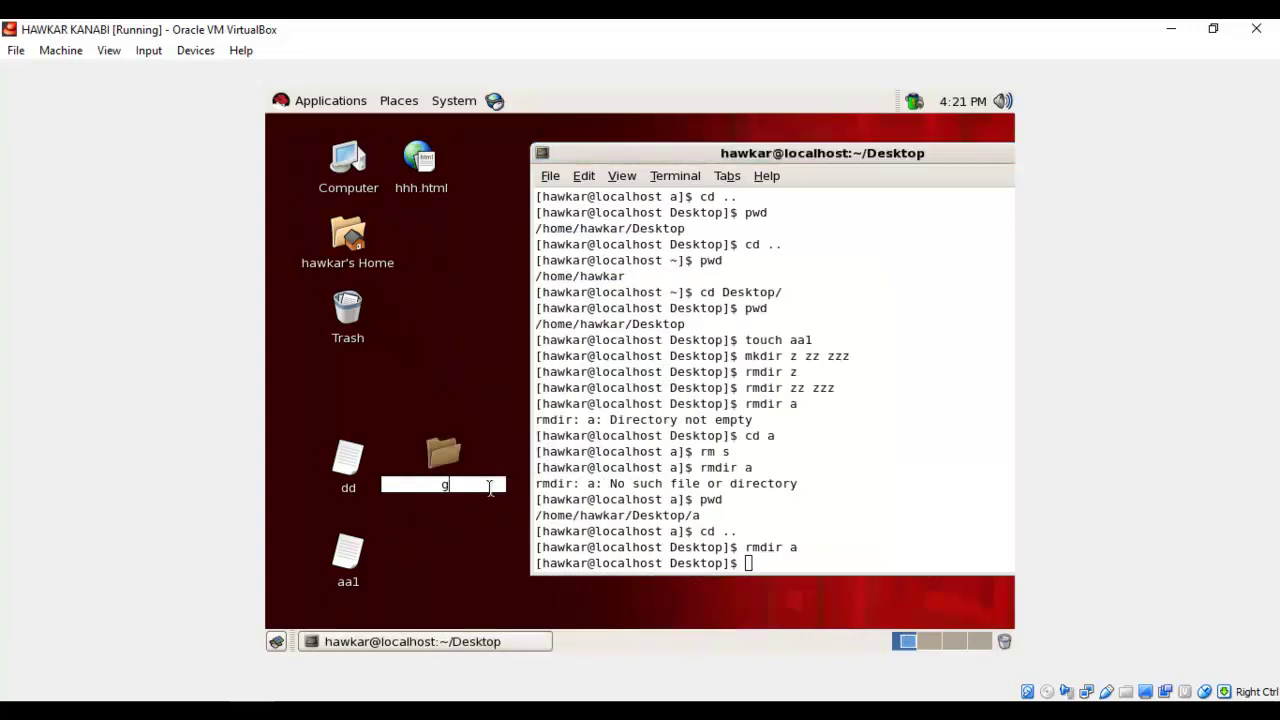
double_click(446, 455)
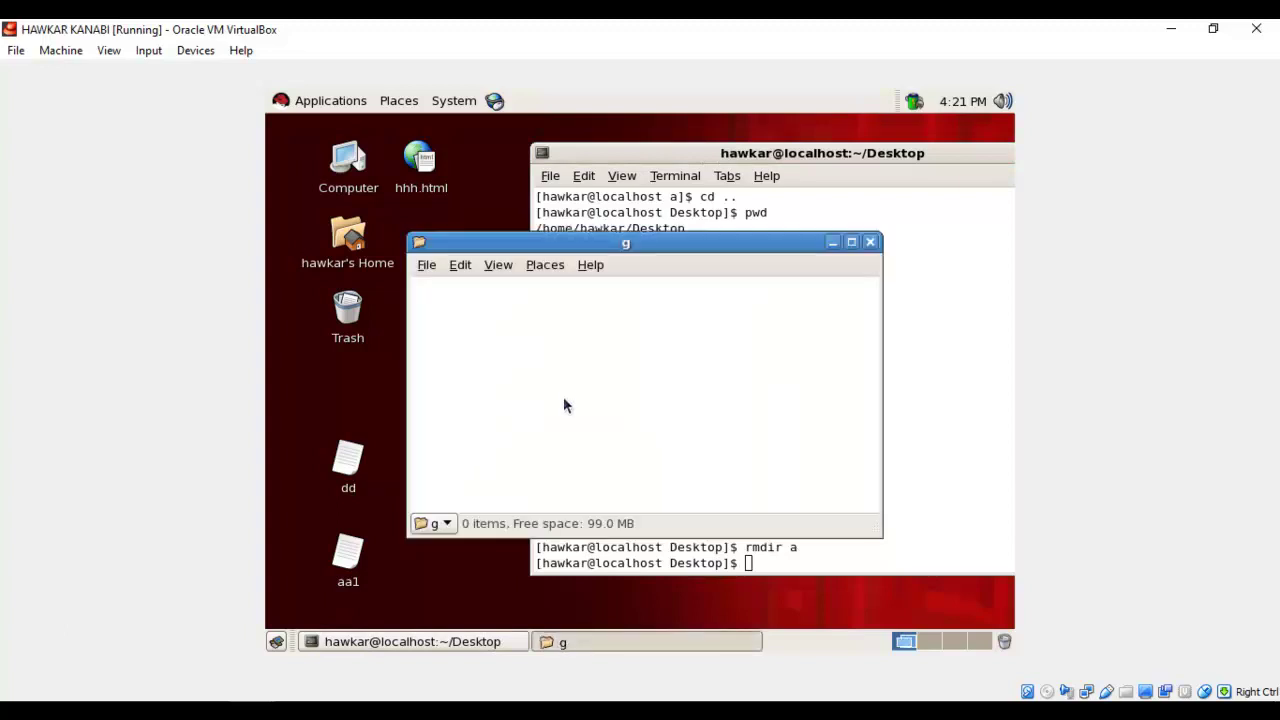
right_click(568, 393)
left_click(571, 376)
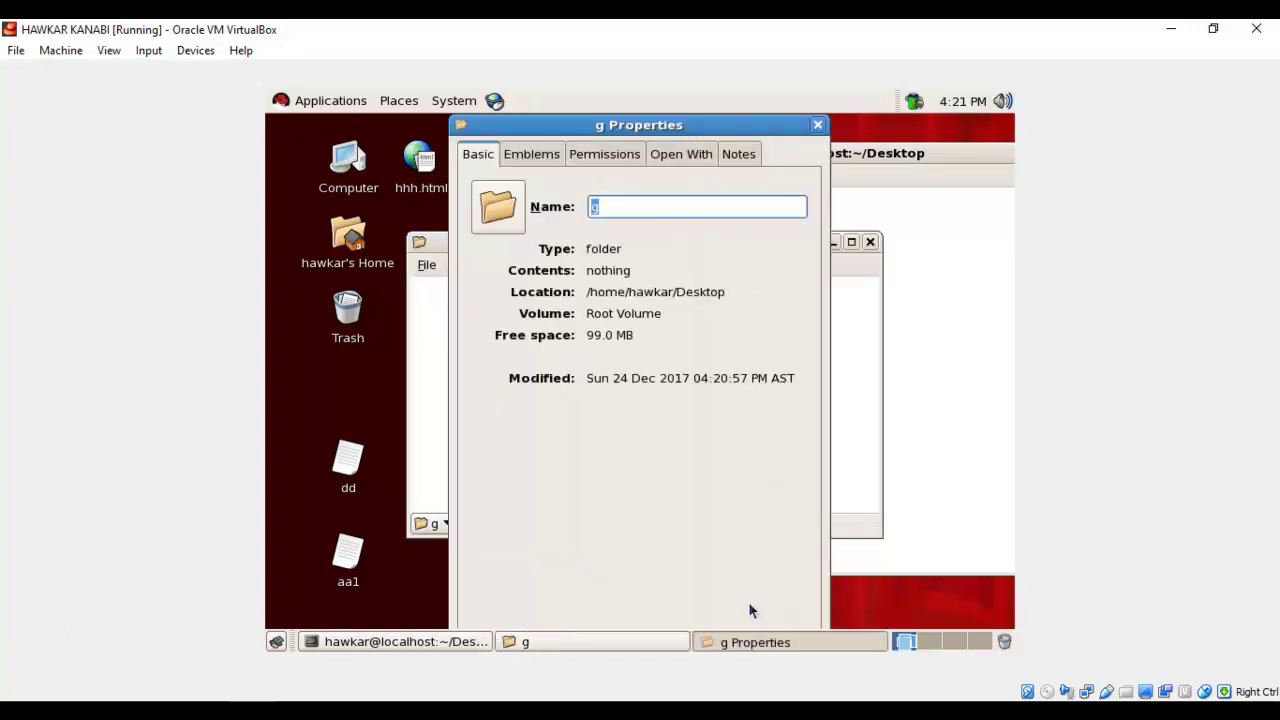
left_click(818, 125)
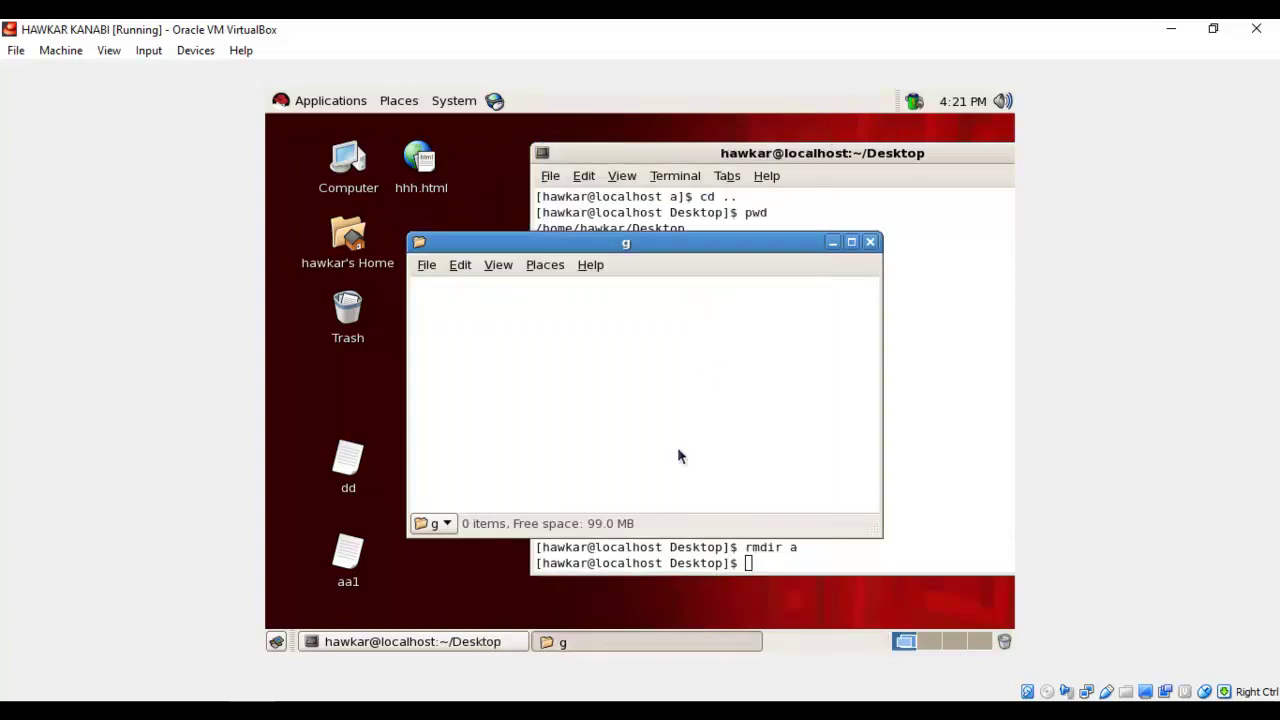
Create an empty file named s inside folder g
right_click(665, 440)
mouse_move(726, 206)
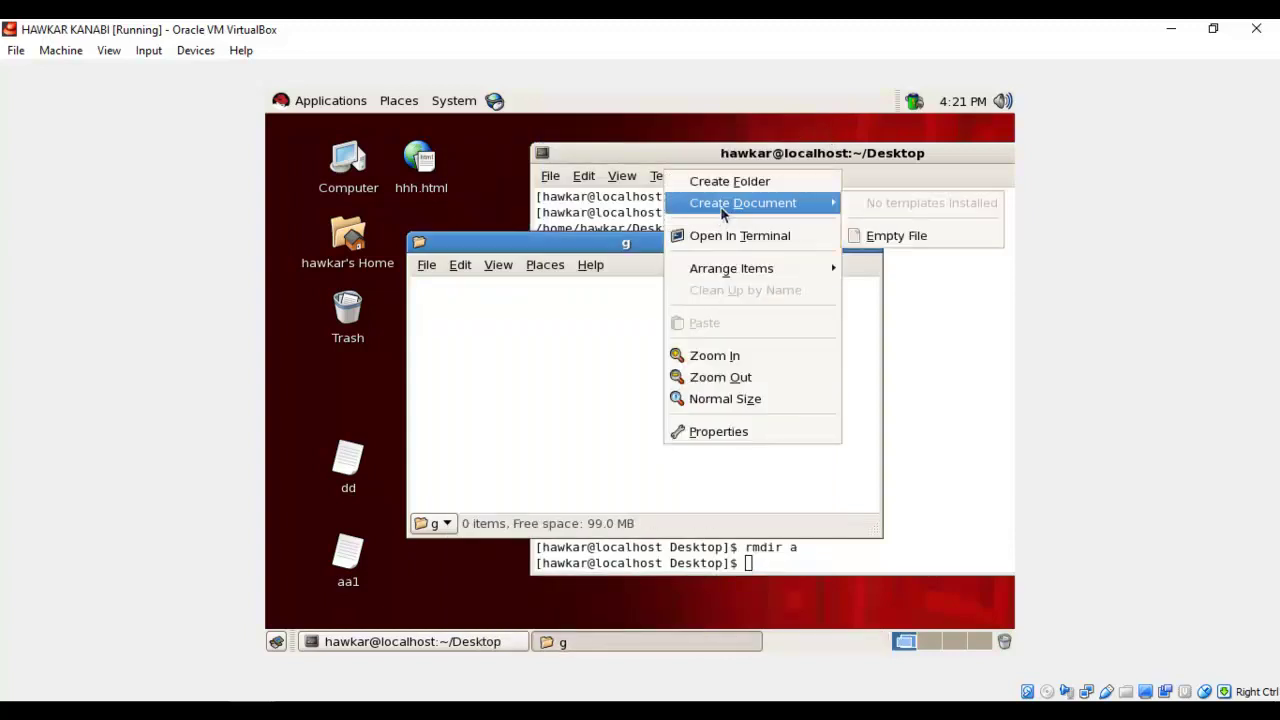
left_click(868, 234)
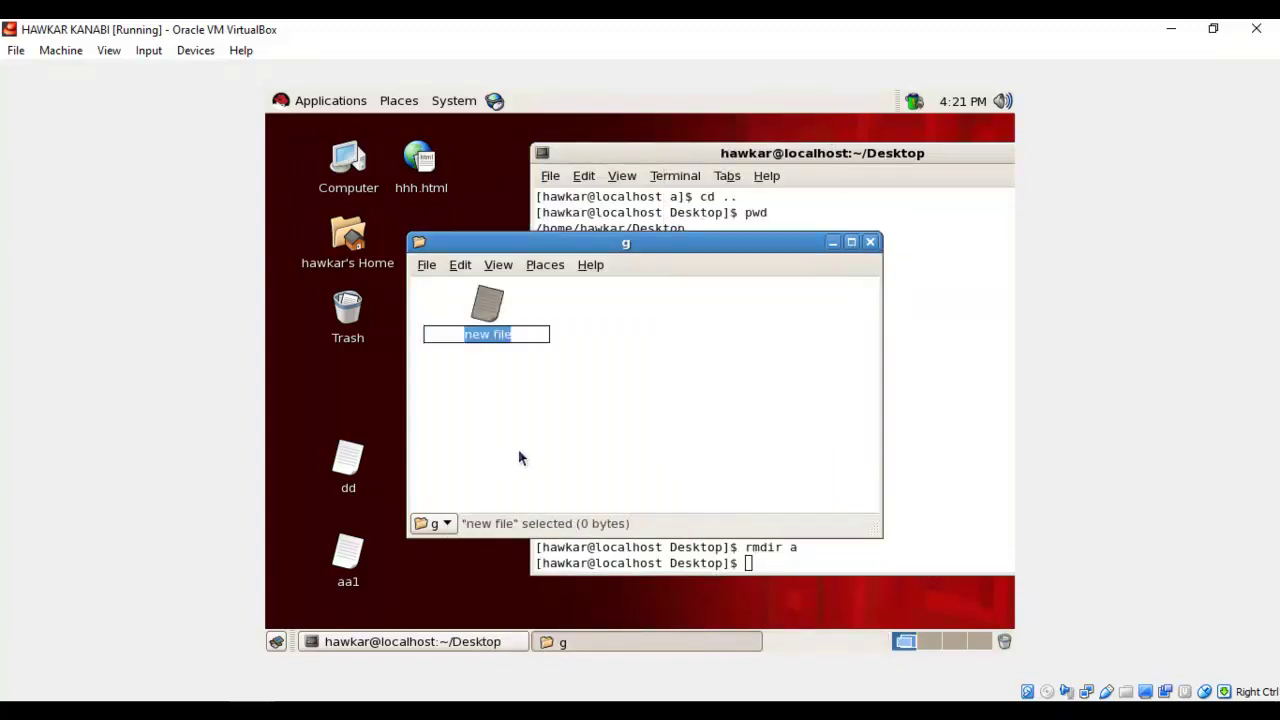
type("s")
key("Return")
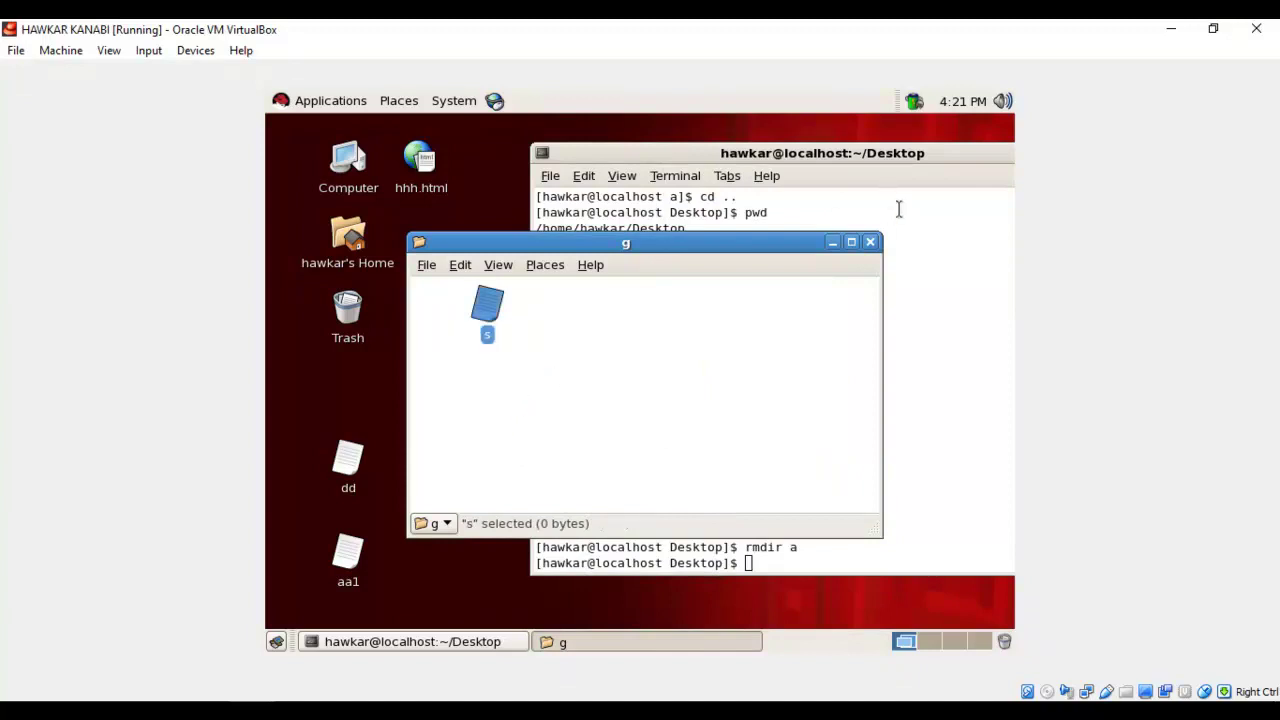